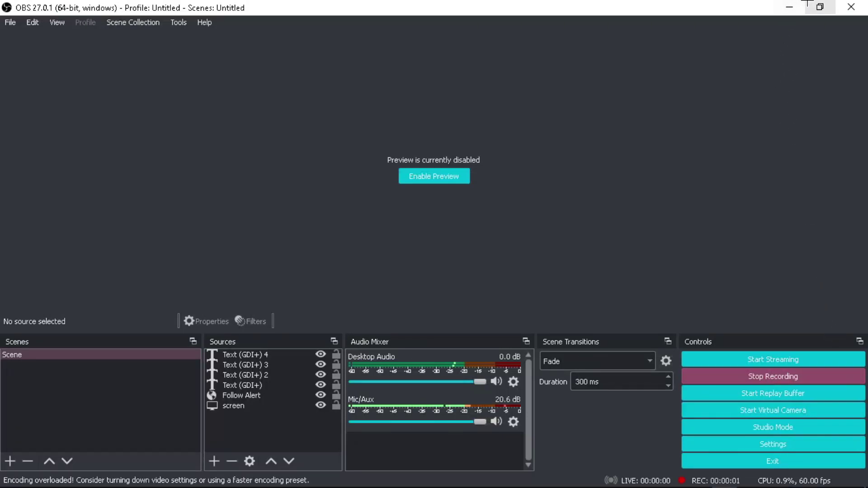
Minimize OBS Studio so the Windows desktop is showing
click(790, 7)
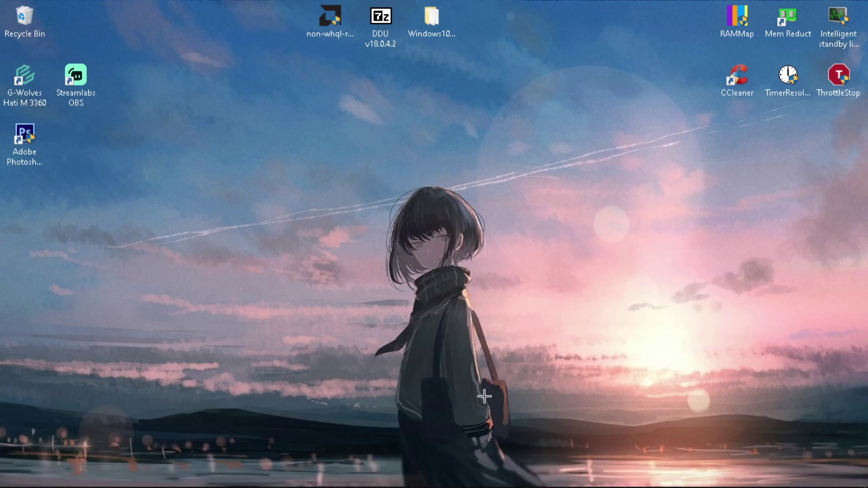
click(422, 477)
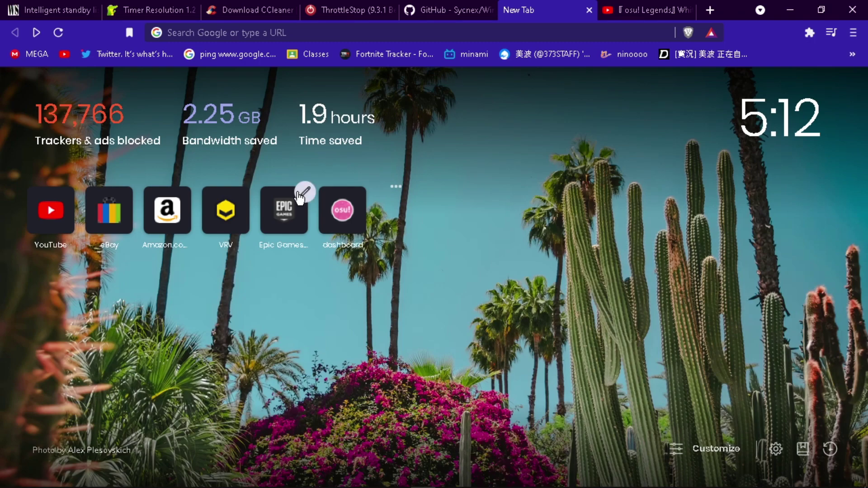
click(58, 16)
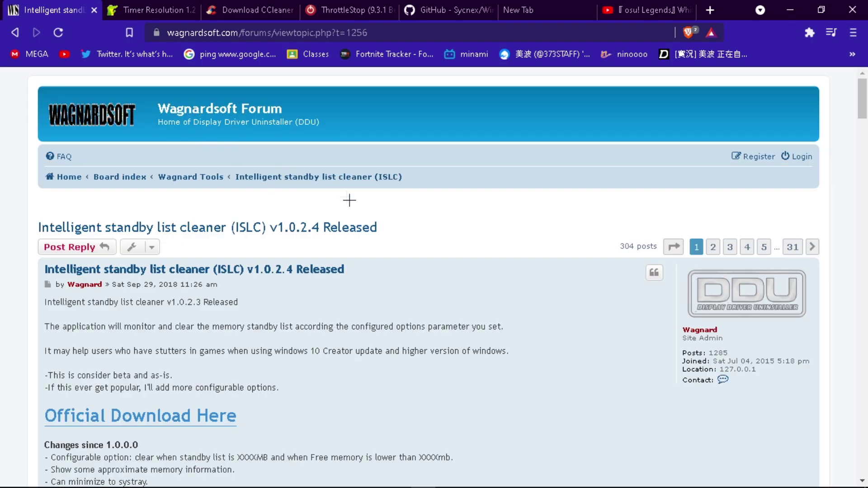
scroll(327, 312, down, 1)
scroll(326, 312, down, 2)
scroll(329, 342, down, 2)
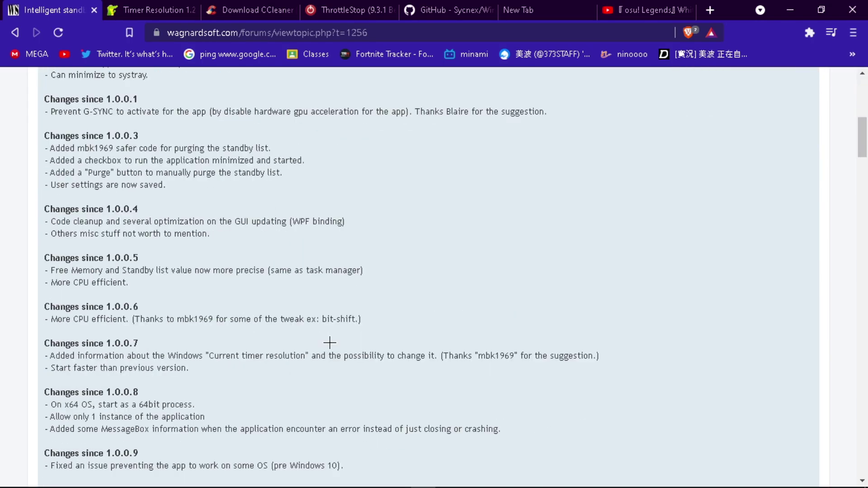
scroll(335, 342, up, 5)
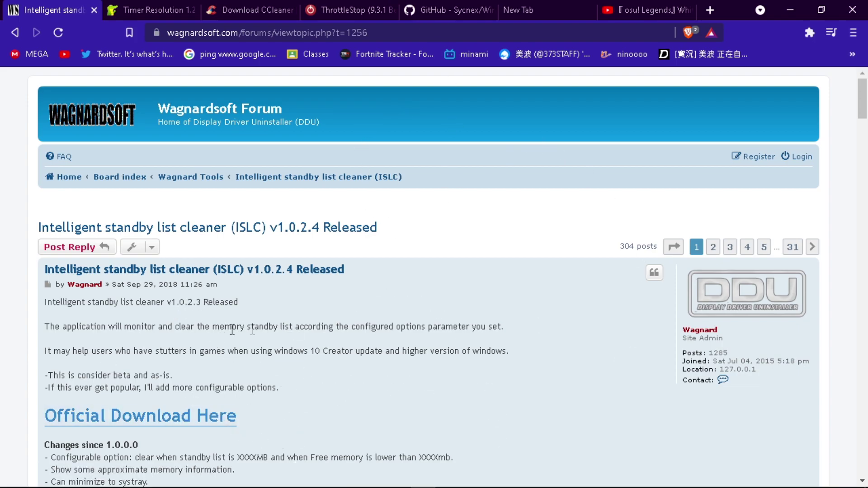
scroll(423, 305, down, 1)
scroll(427, 293, down, 3)
scroll(428, 293, down, 1)
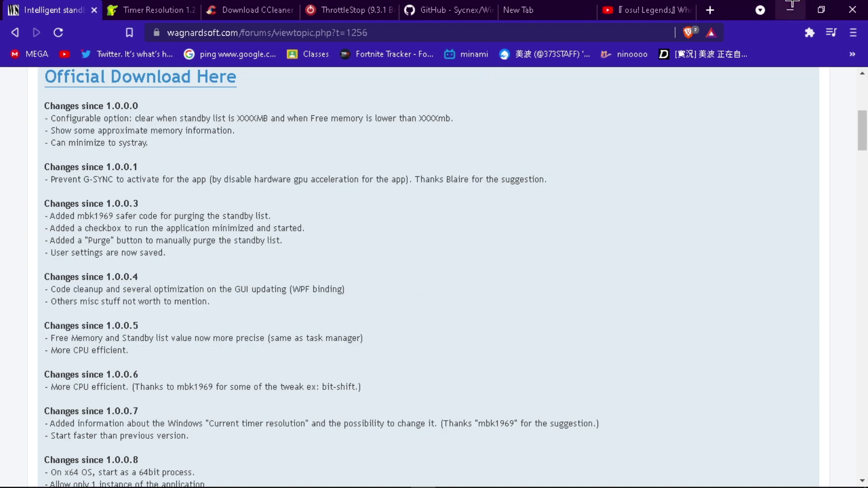
click(790, 10)
click(838, 24)
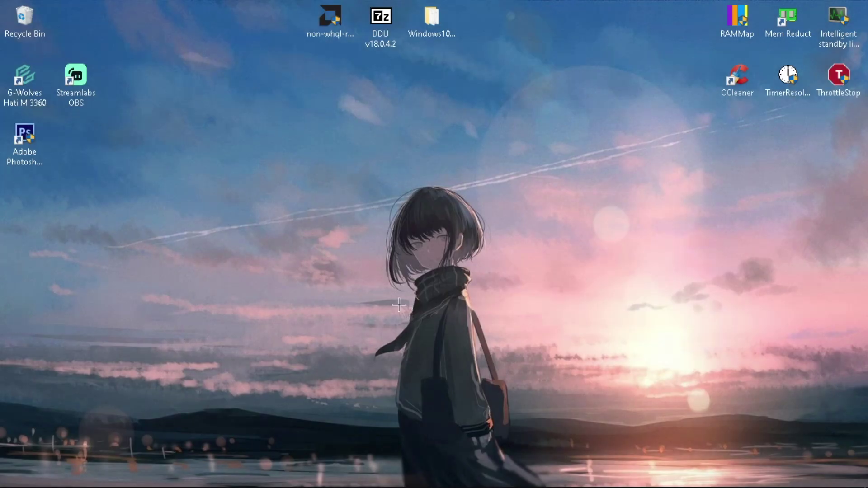
Launch ISLC from the desktop to show its 4053 MB memory readout, then bring up Task Manager
right_click(489, 167)
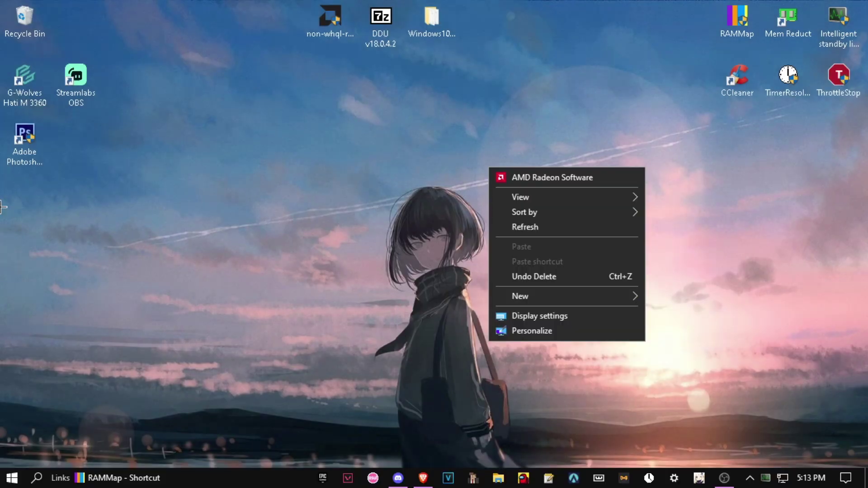
click(232, 138)
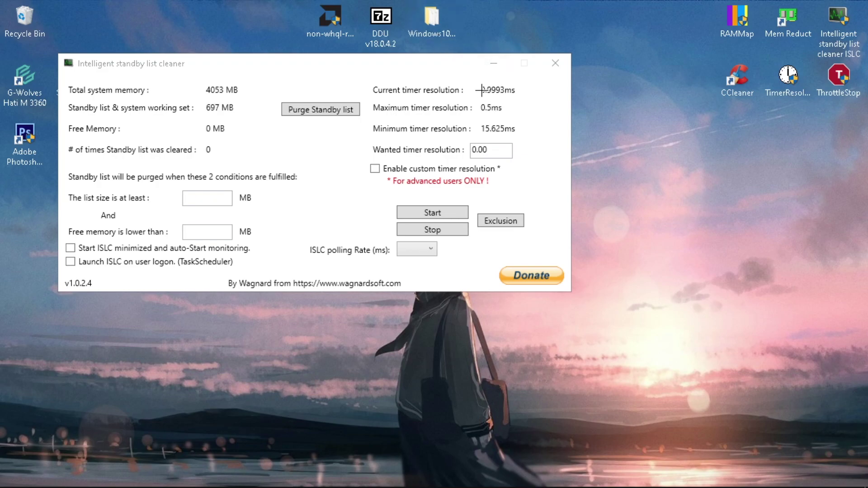
right_click(317, 481)
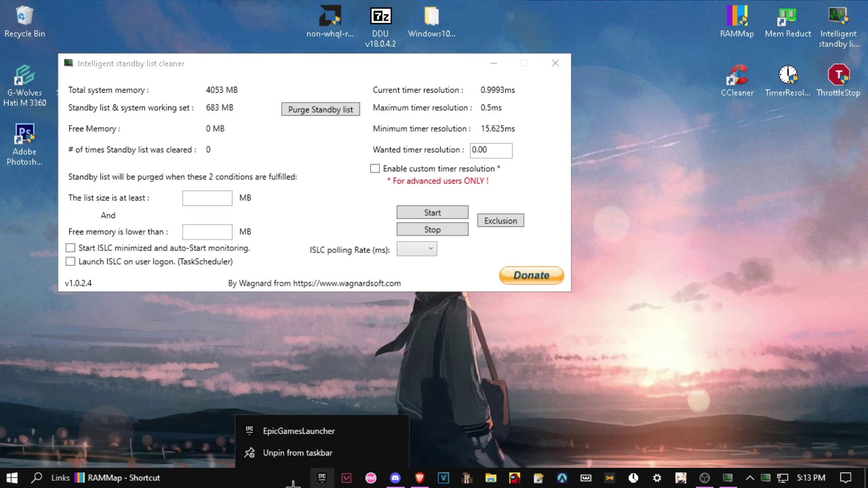
click(333, 419)
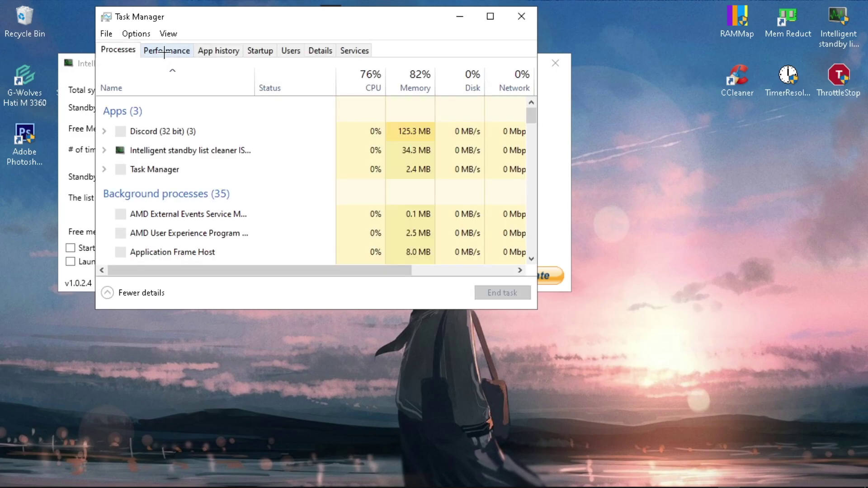
click(164, 53)
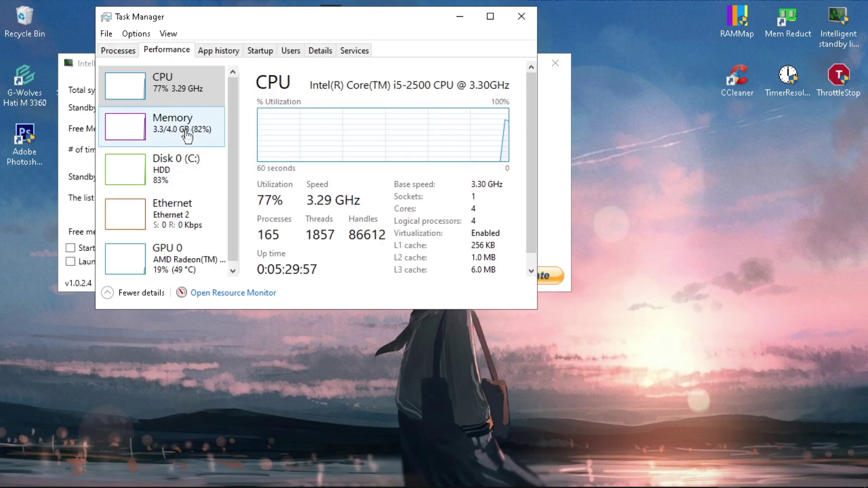
click(187, 126)
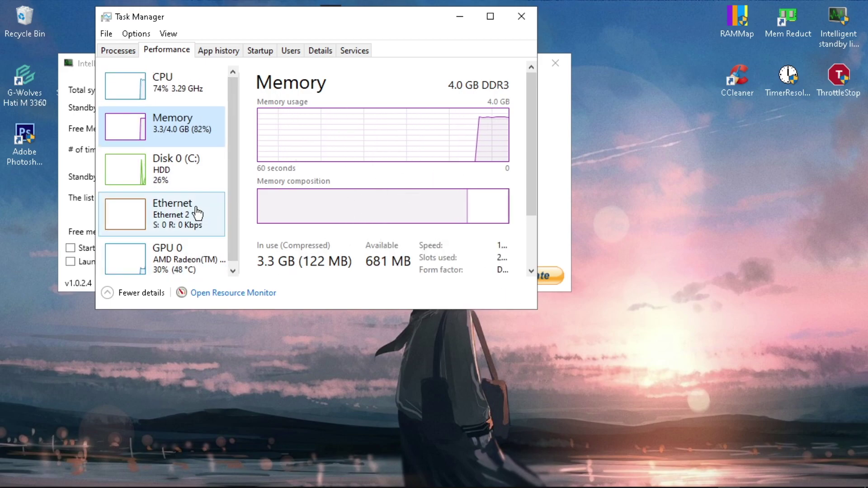
click(522, 17)
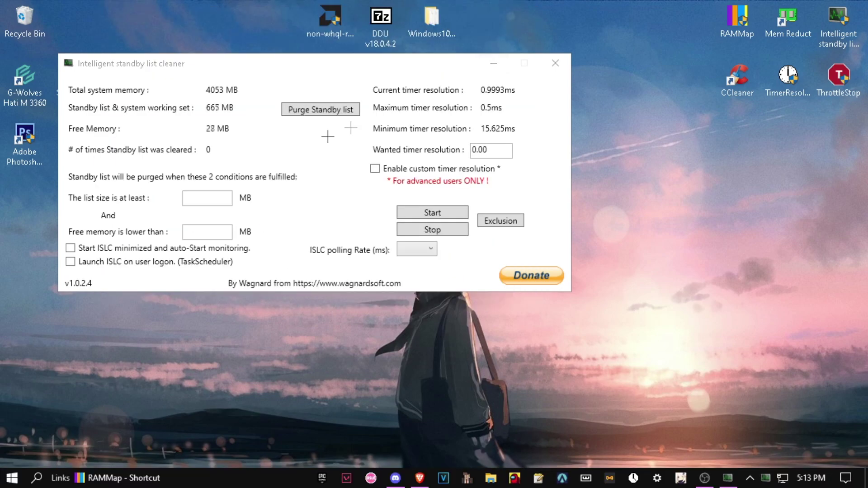
Set purge at 1000 MB list size and 500 MB free, 0.50 ms timer resolution, start, minimize
click(227, 199)
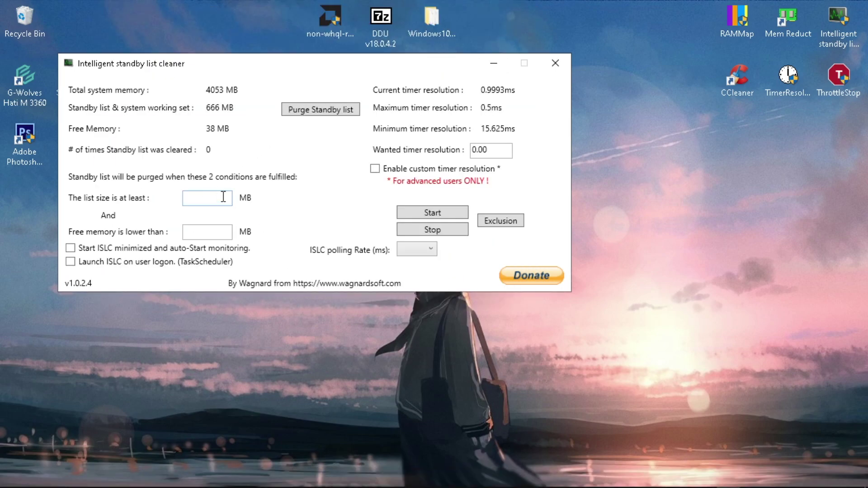
click(223, 197)
click(206, 231)
text(500)
click(484, 150)
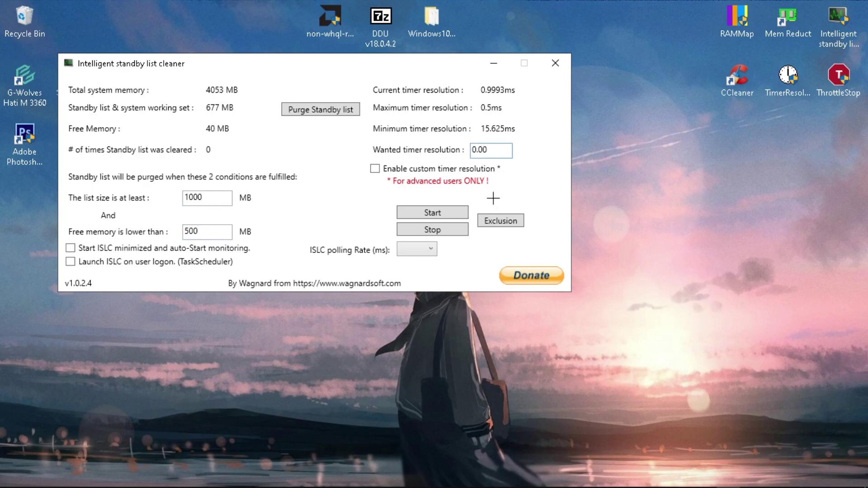
text(0.5)
click(389, 168)
click(444, 213)
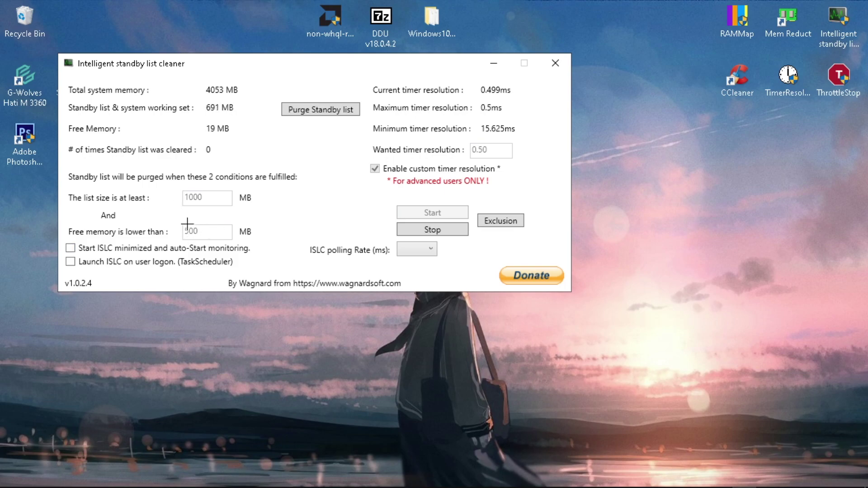
click(494, 64)
click(763, 479)
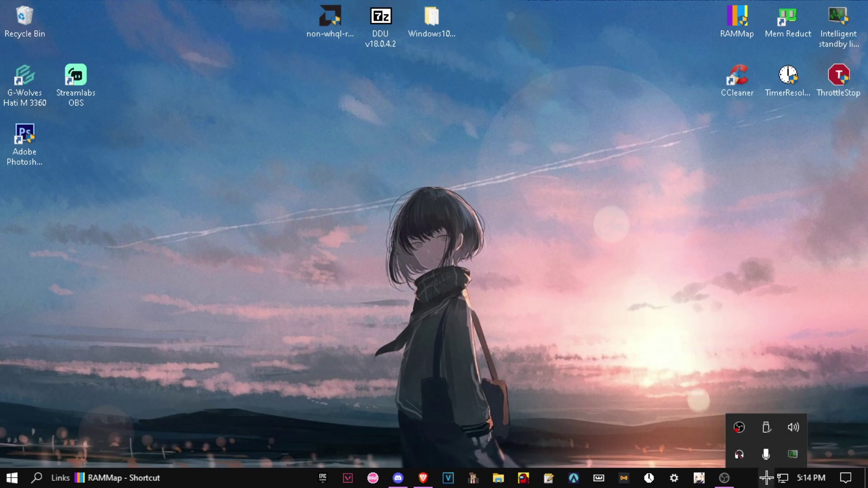
Close the tray flyout and bring Brave back on an empty new tab
click(767, 479)
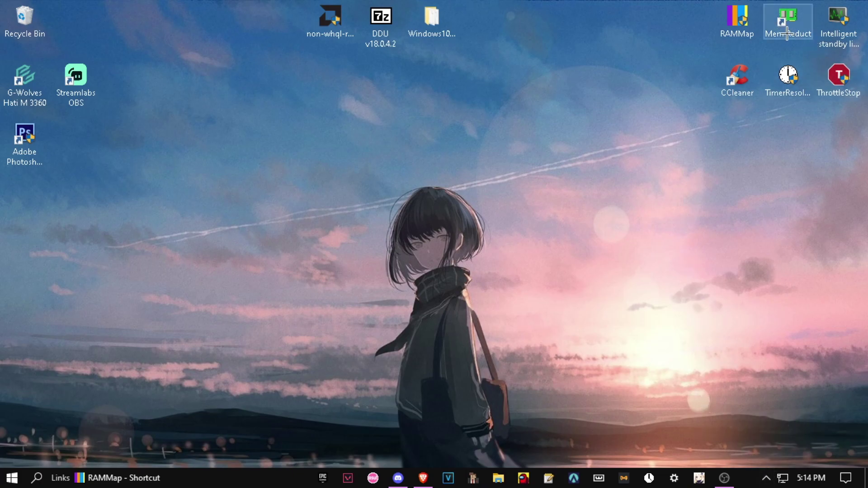
click(422, 478)
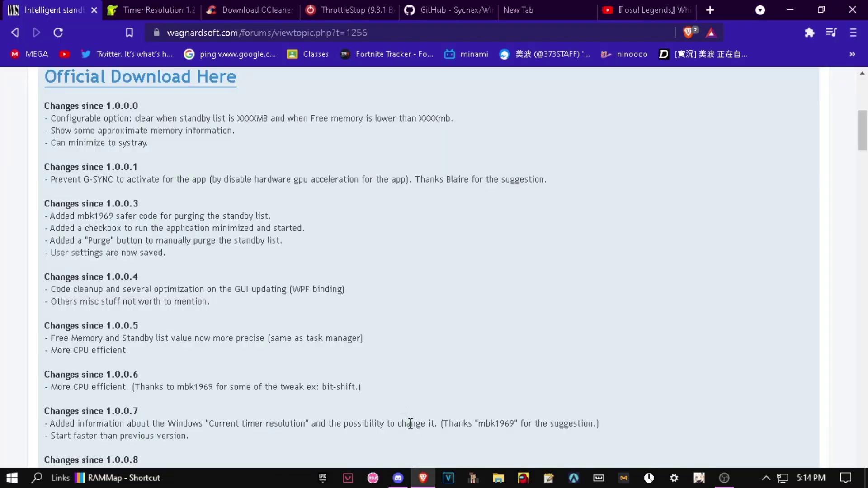
click(533, 9)
Search 'mem reduct', open henrypp.org's download section, then minimize Brave
click(434, 36)
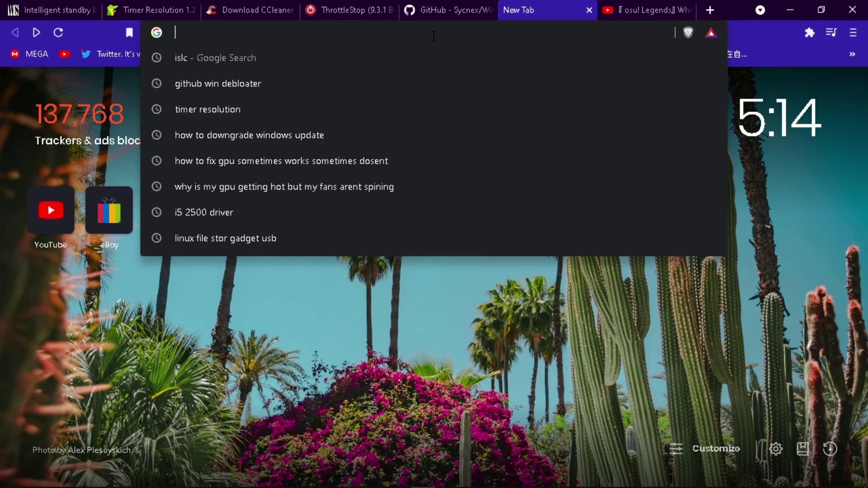
text(mem)
click(384, 83)
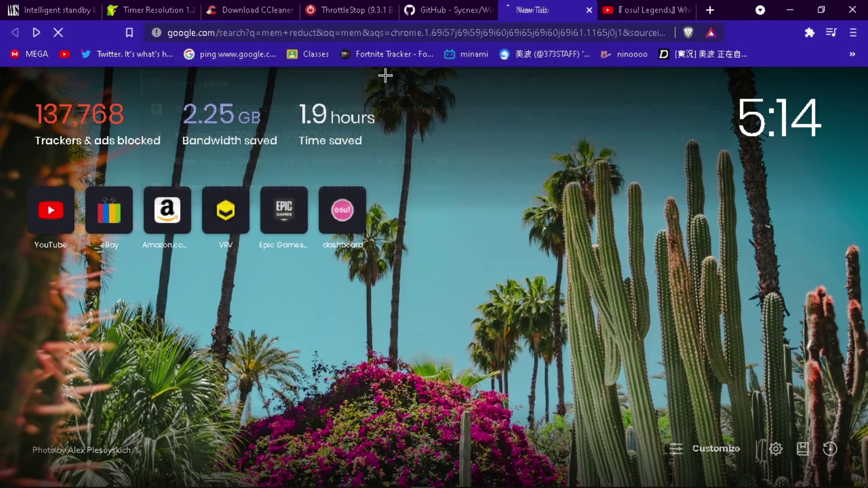
click(254, 218)
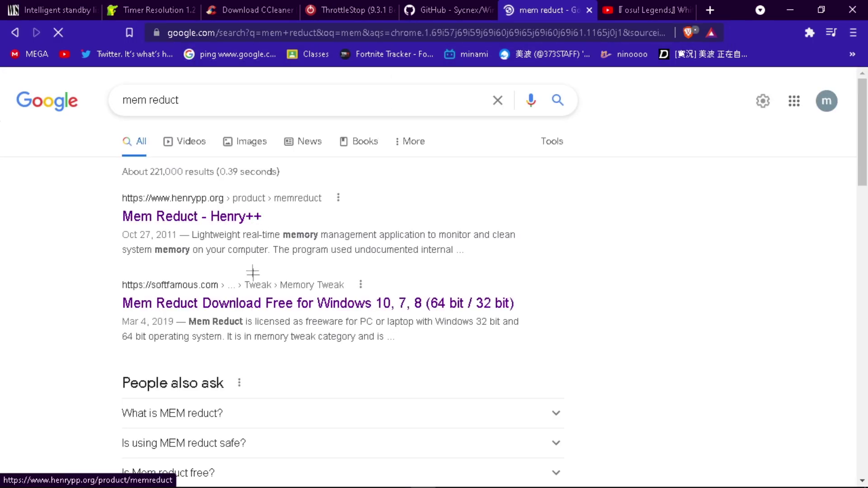
scroll(562, 220, down, 4)
scroll(565, 260, down, 5)
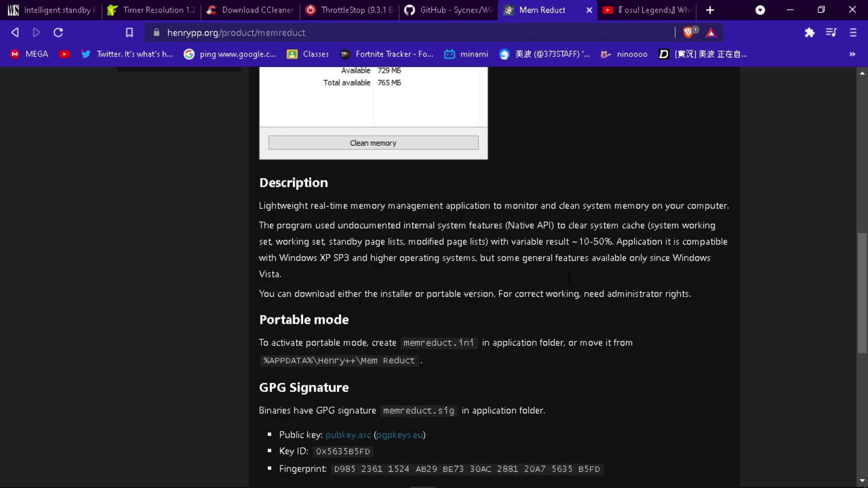
scroll(561, 303, down, 5)
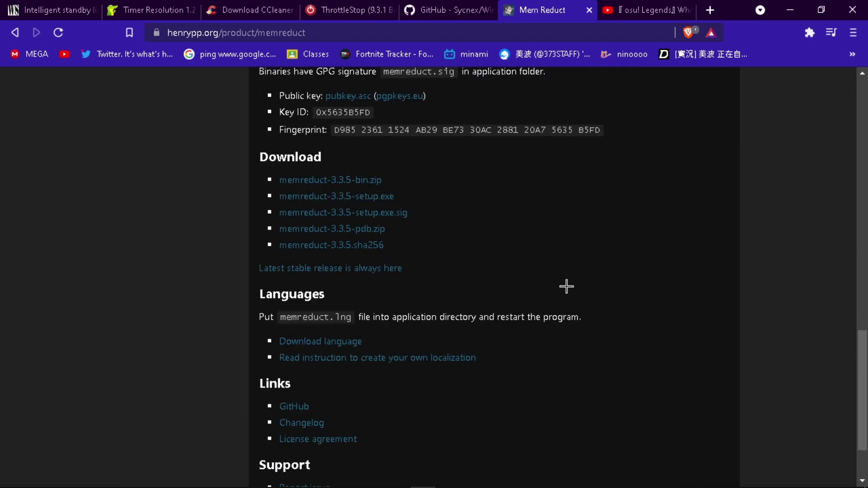
drag(405, 190, 356, 196)
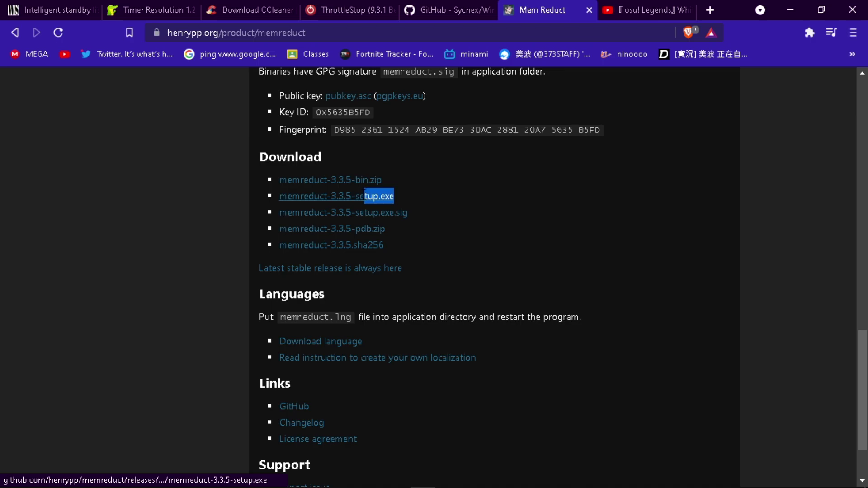
click(438, 189)
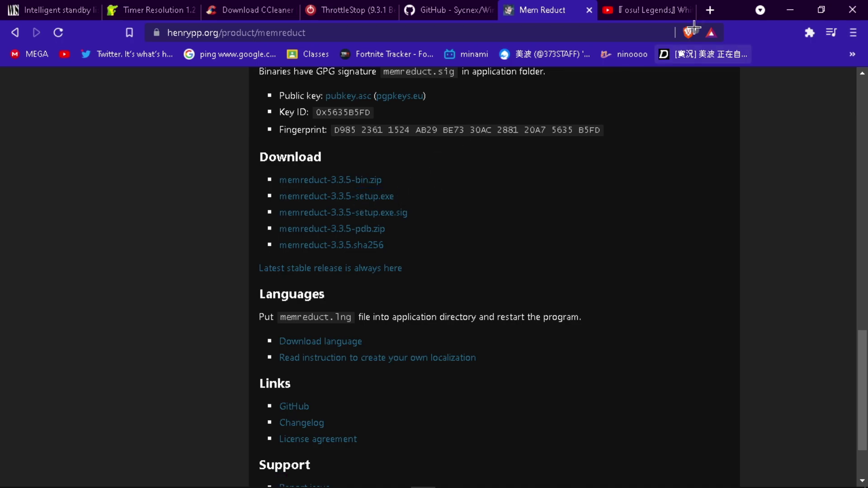
click(790, 10)
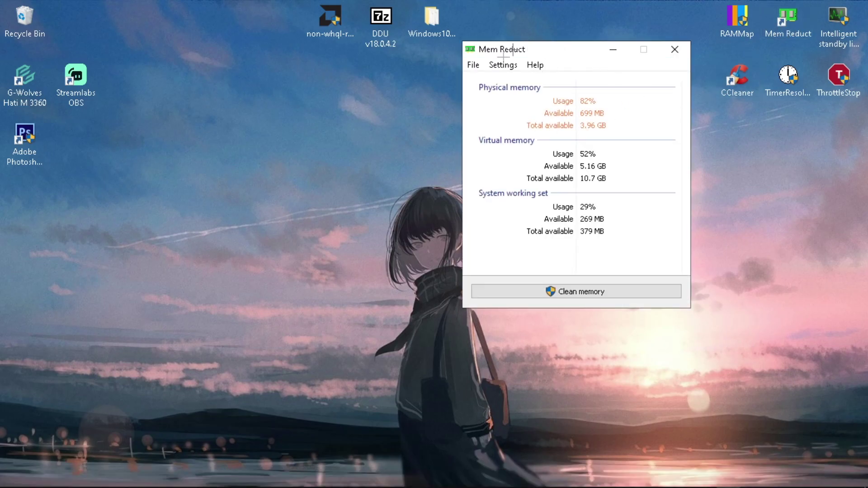
Decline the language pack update, clean memory from 82% to 60% usage, and close Mem Reduct
drag(593, 134, 572, 140)
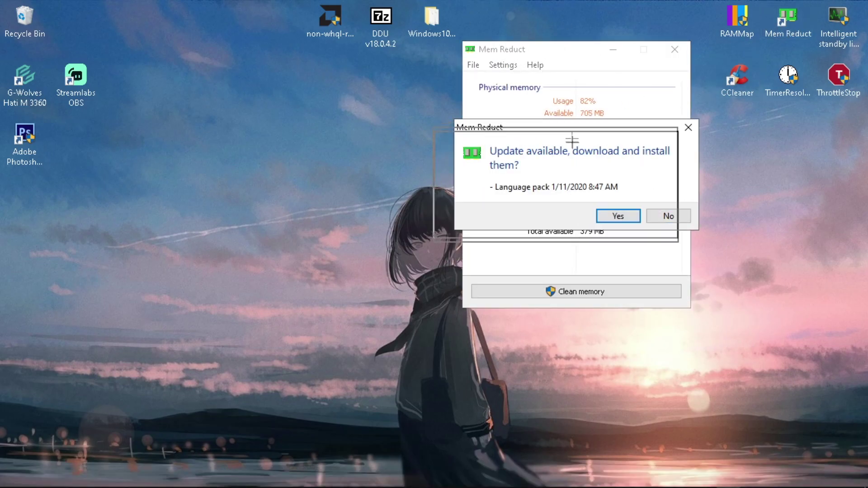
click(640, 215)
click(638, 290)
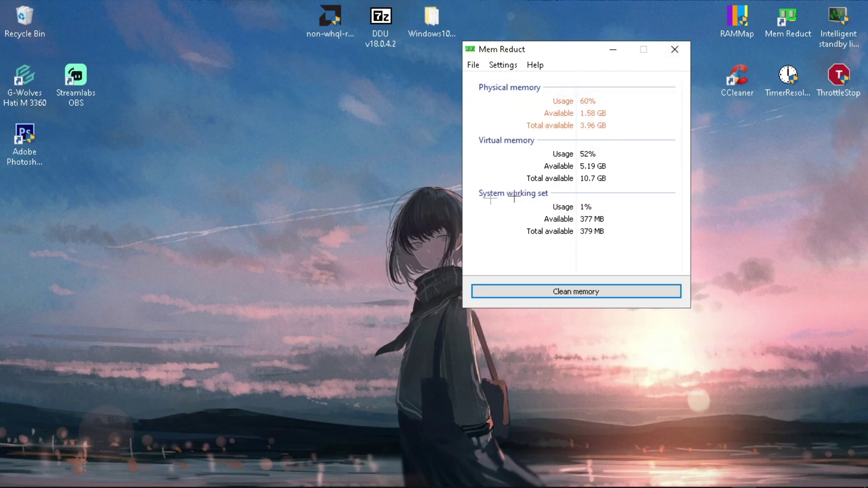
drag(668, 48, 599, 55)
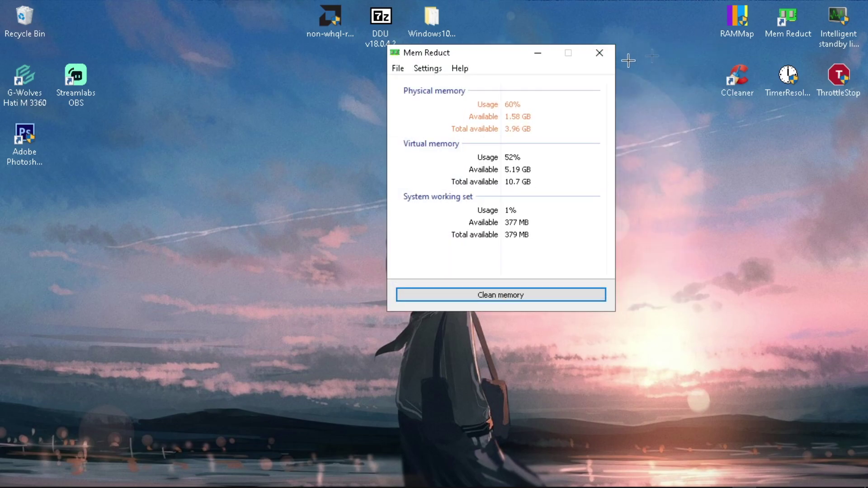
click(600, 55)
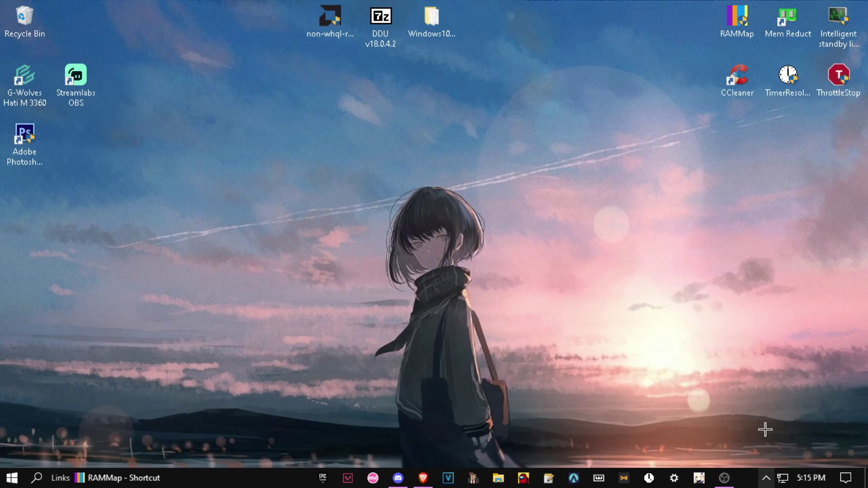
key(Return)
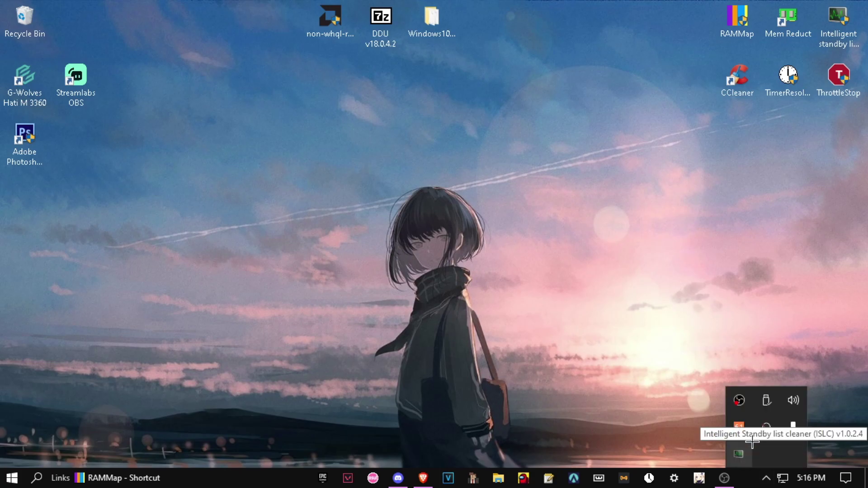
Exit Mem Reduct from its tray icon menu and dismiss the overflow popup
right_click(732, 427)
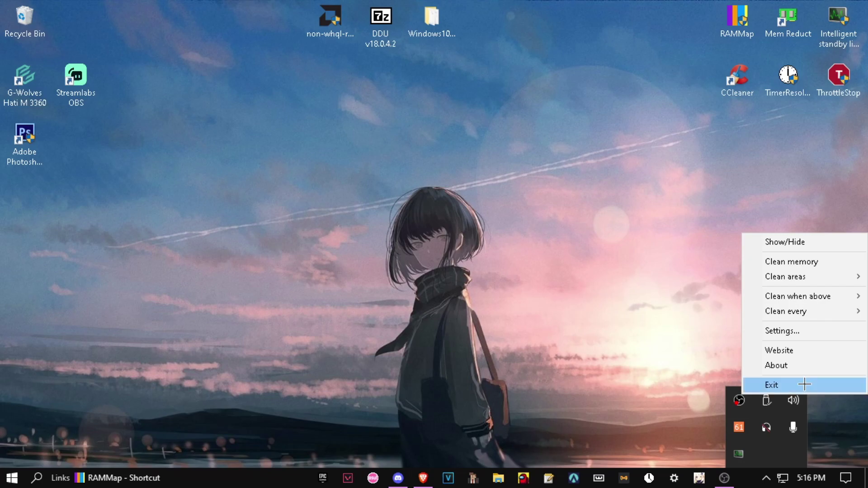
click(799, 384)
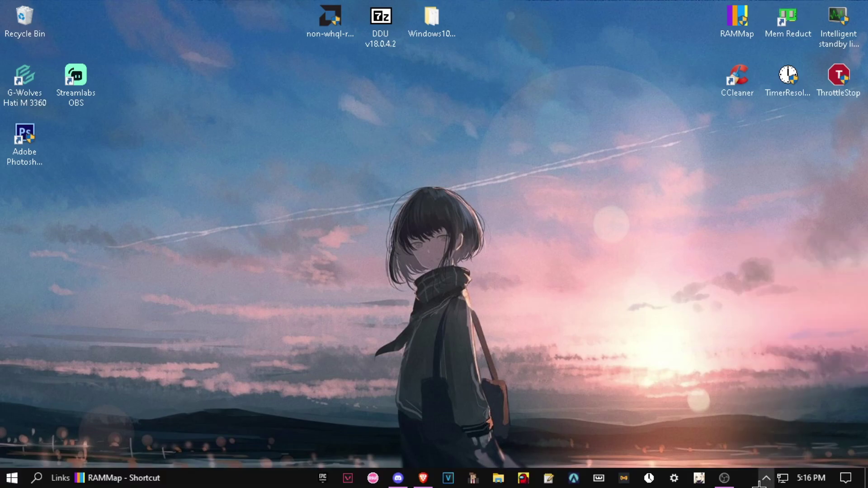
click(766, 480)
key(alt+Tab)
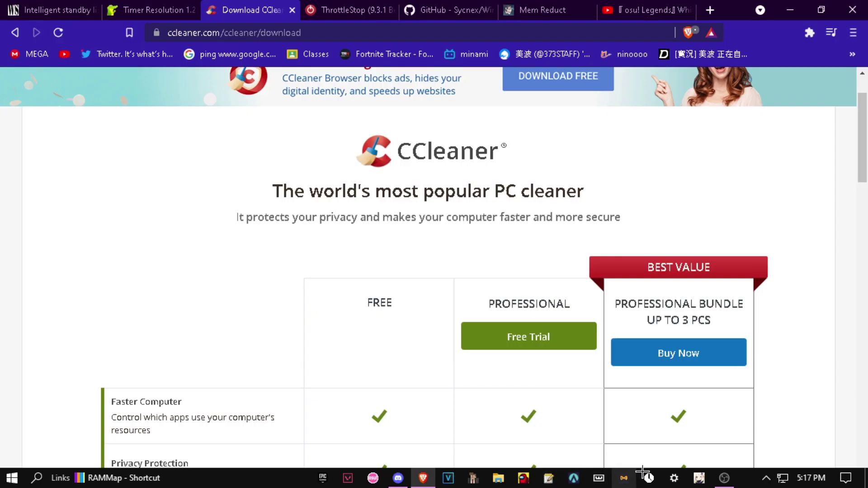
click(791, 8)
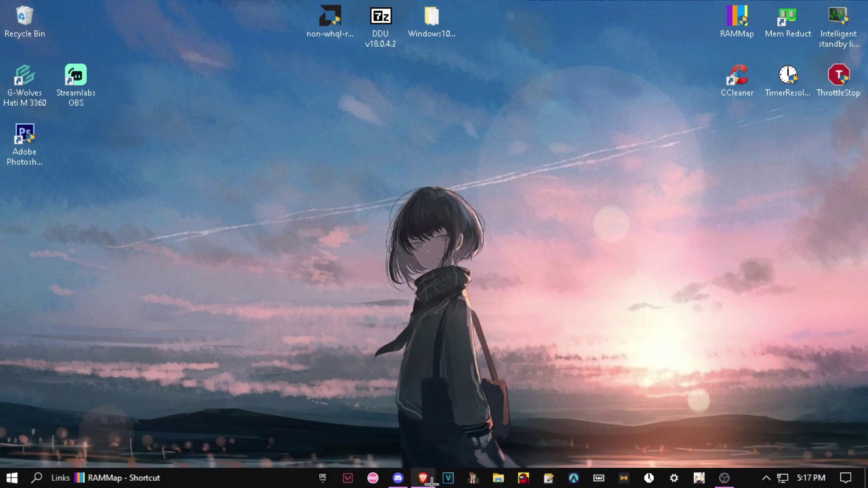
click(424, 478)
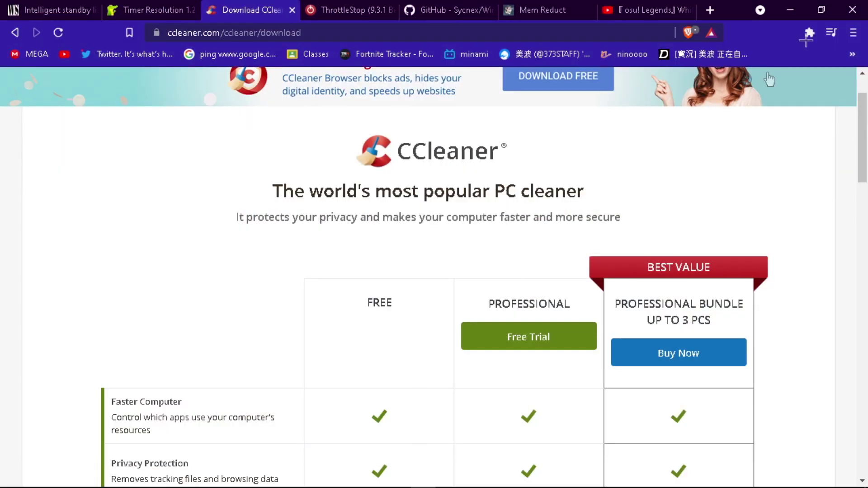
click(790, 10)
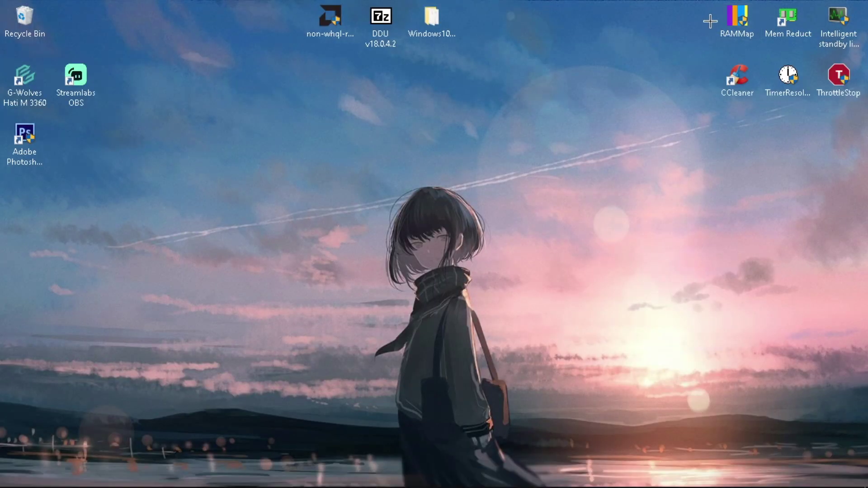
click(839, 21)
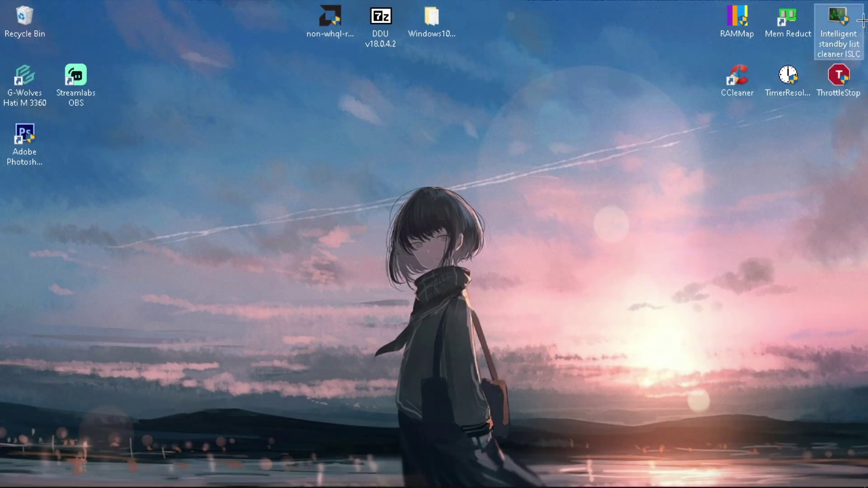
click(688, 25)
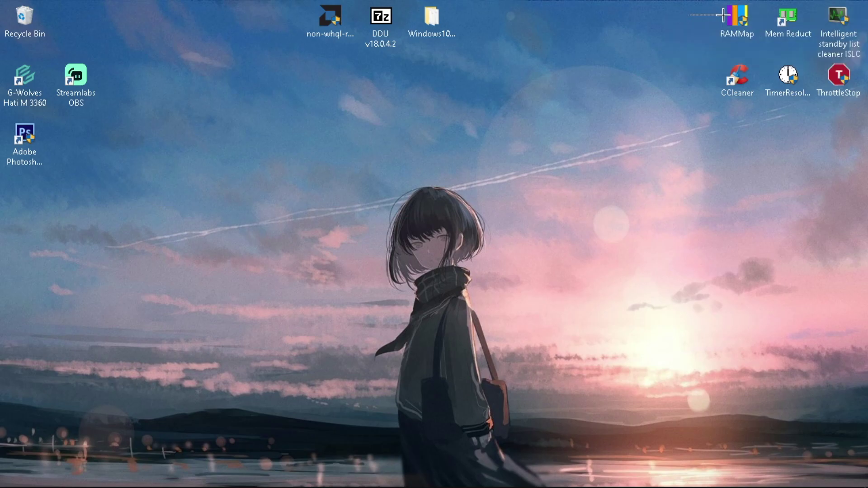
click(724, 17)
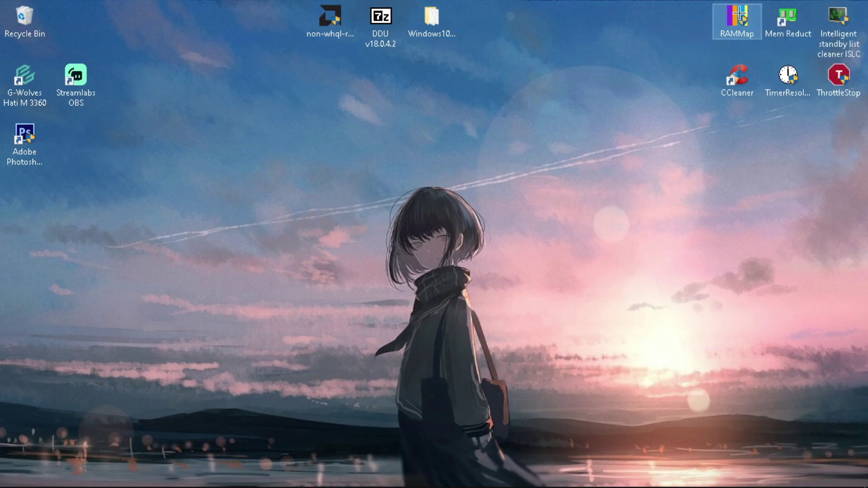
click(685, 22)
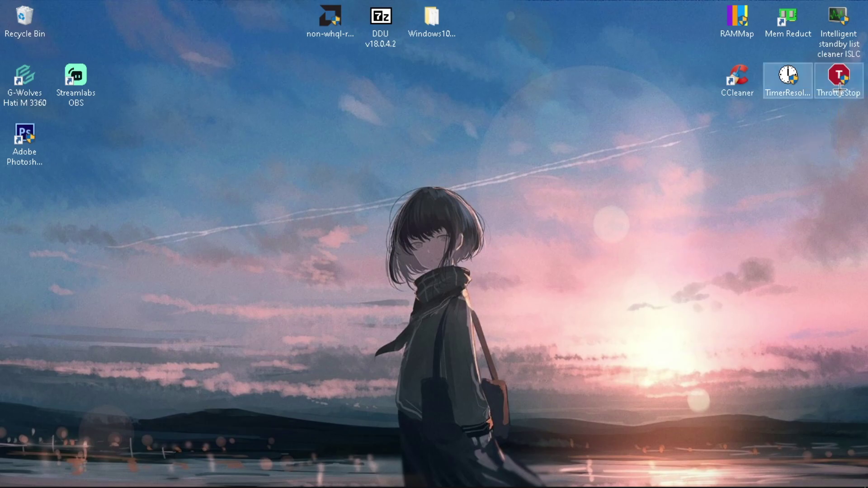
click(423, 479)
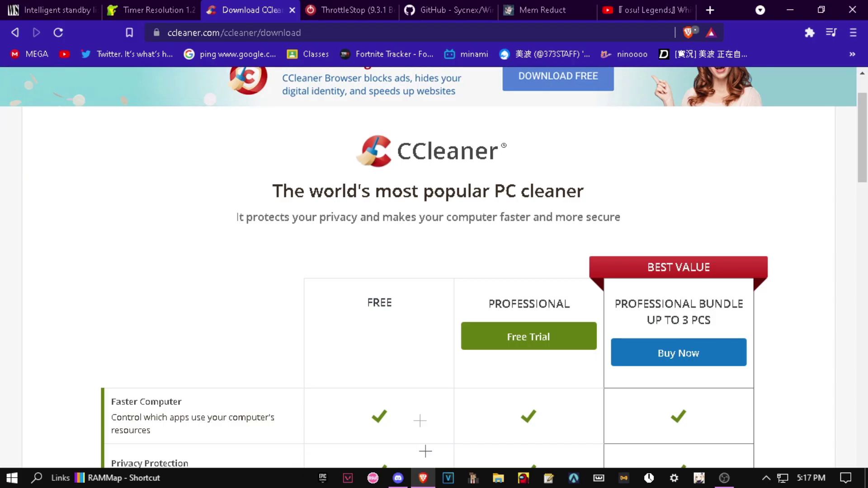
Open the server selection page for the ThrottleStop 9.3.1 Beta download, then minimize Brave
click(390, 7)
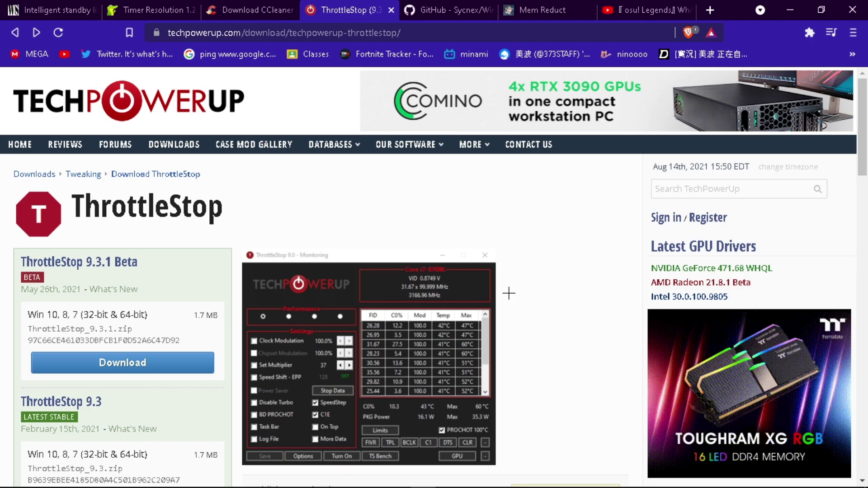
scroll(397, 305, down, 3)
scroll(248, 316, up, 2)
scroll(248, 316, up, 1)
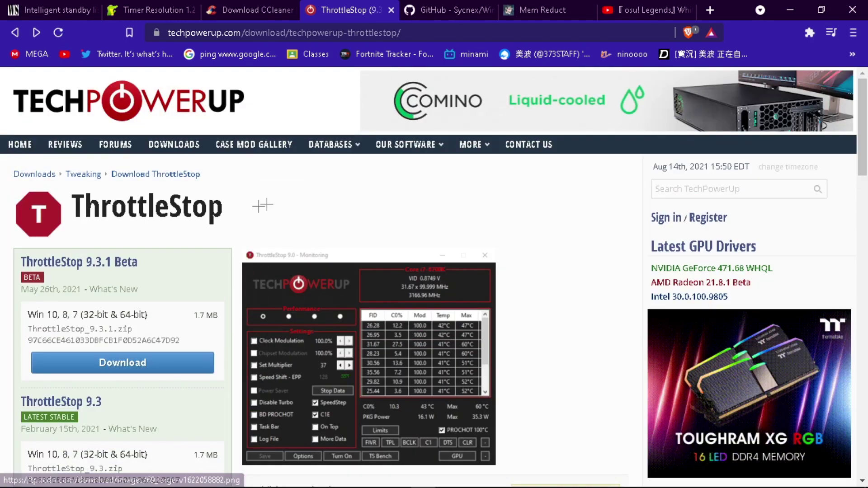
click(156, 360)
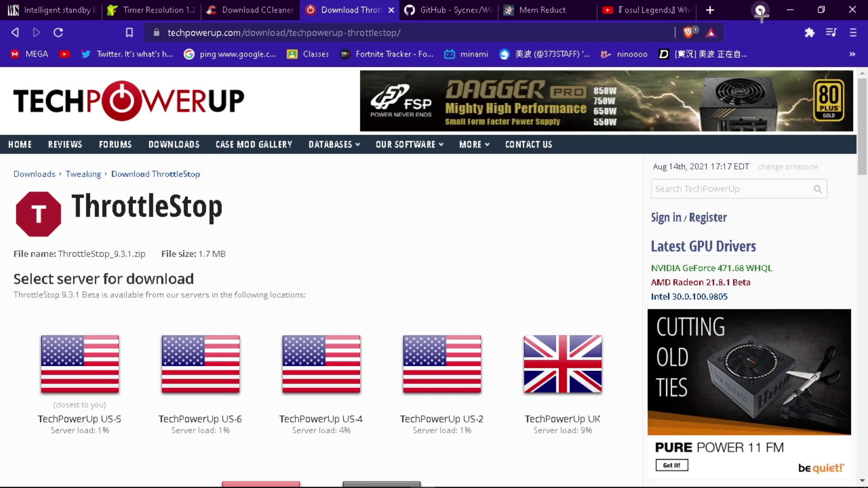
click(789, 10)
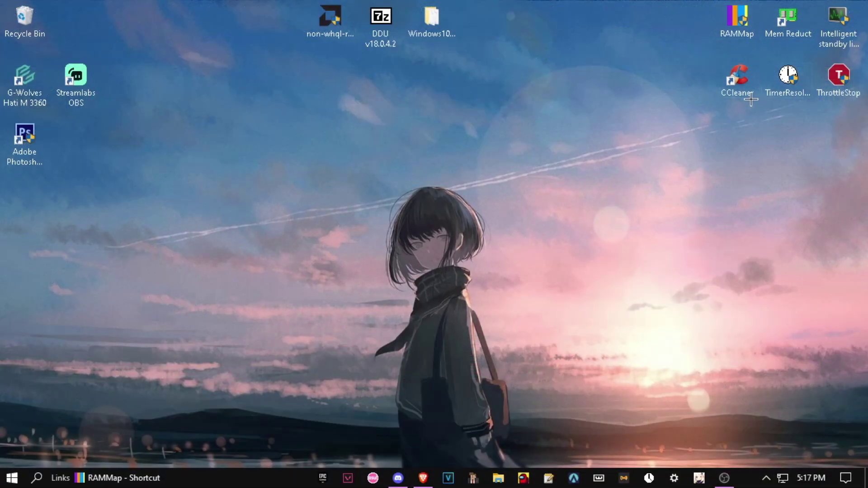
Launch ThrottleStop, accept its warning, review the i5-2500 at 72–74°C, then close it
double_click(832, 77)
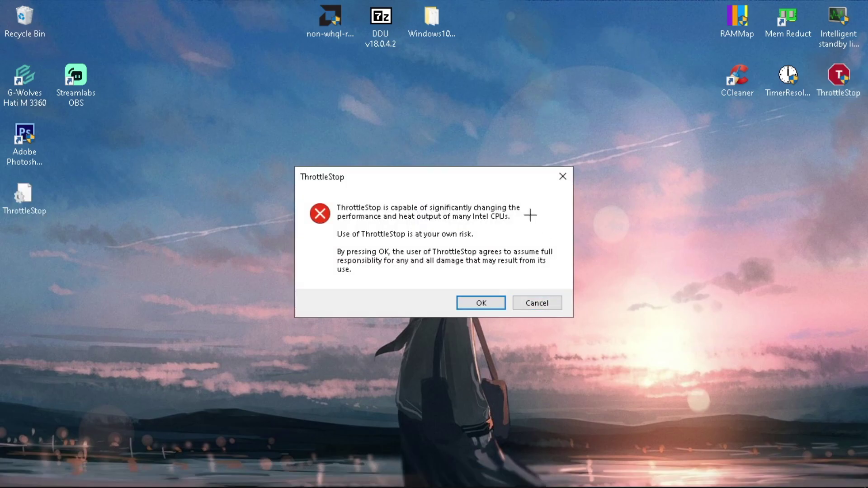
click(480, 304)
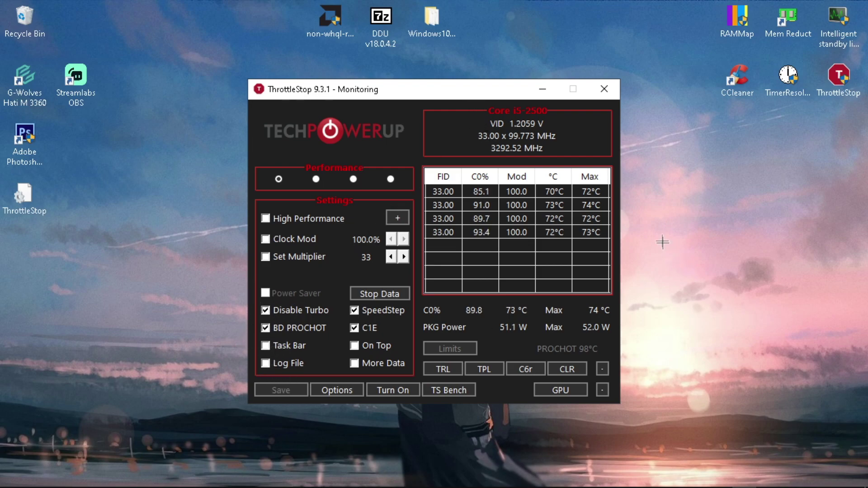
click(603, 89)
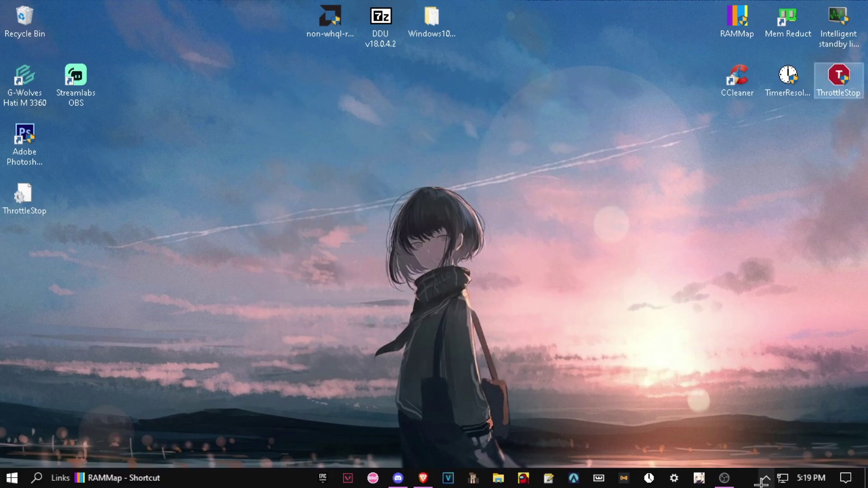
Restore Brave to the FileCroco Timer Resolution 1.2 page, then minimize it
click(763, 482)
click(717, 441)
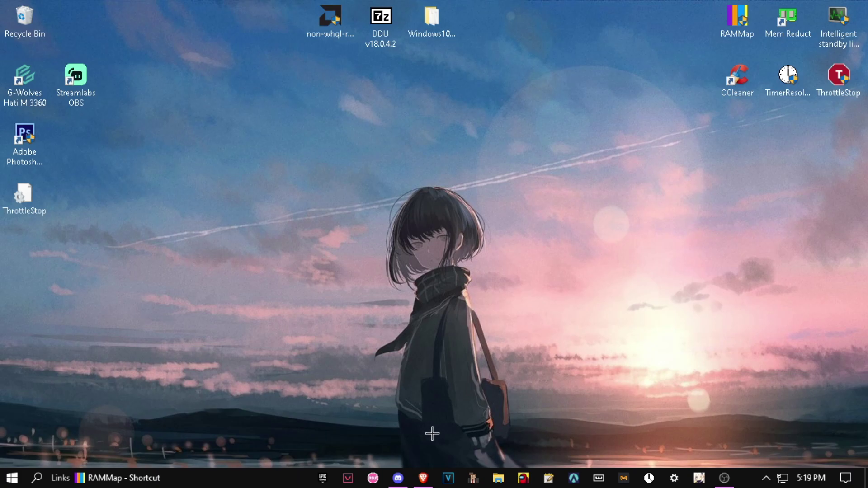
click(424, 478)
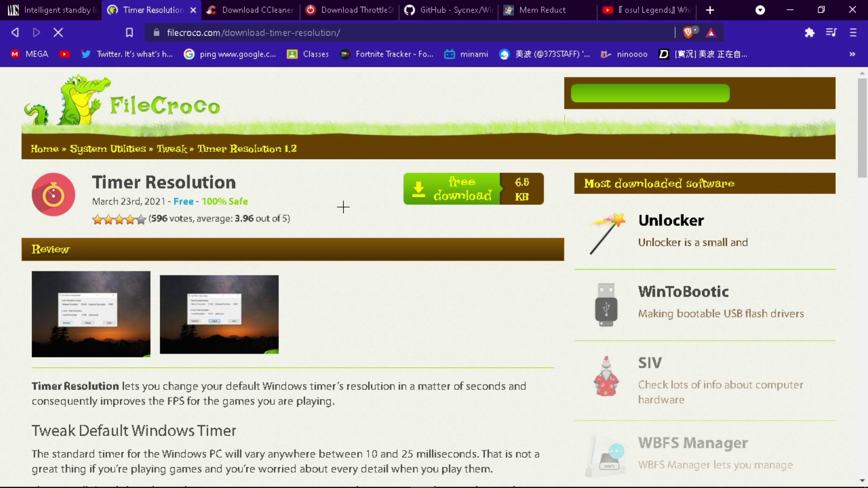
scroll(344, 204, down, 5)
scroll(341, 208, up, 5)
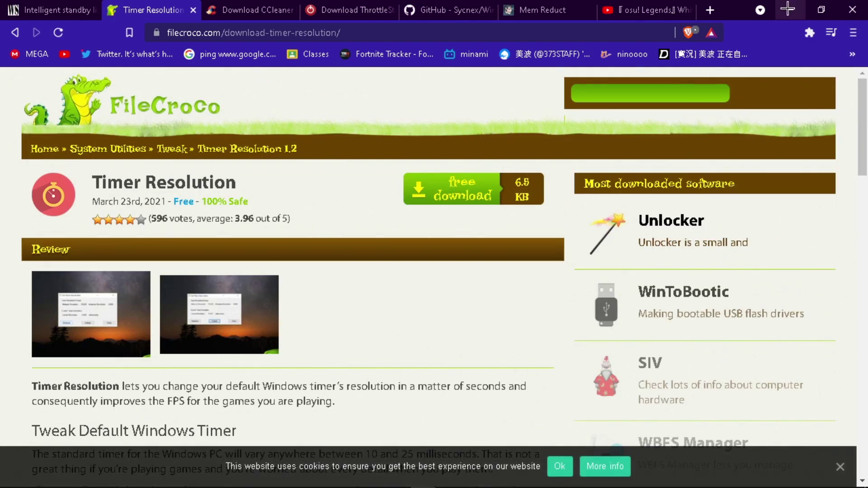
click(788, 8)
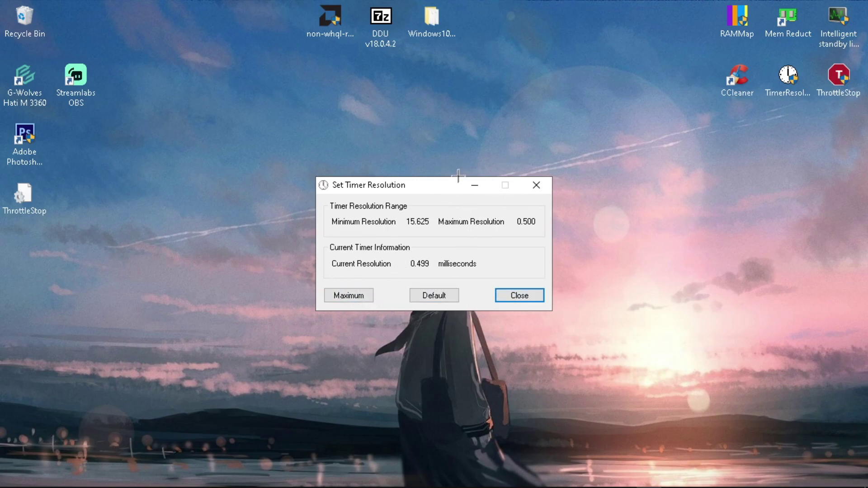
Close TimerResolution at 0.499 ms and check ISLC v1.0.2.4 is still in the tray
click(553, 143)
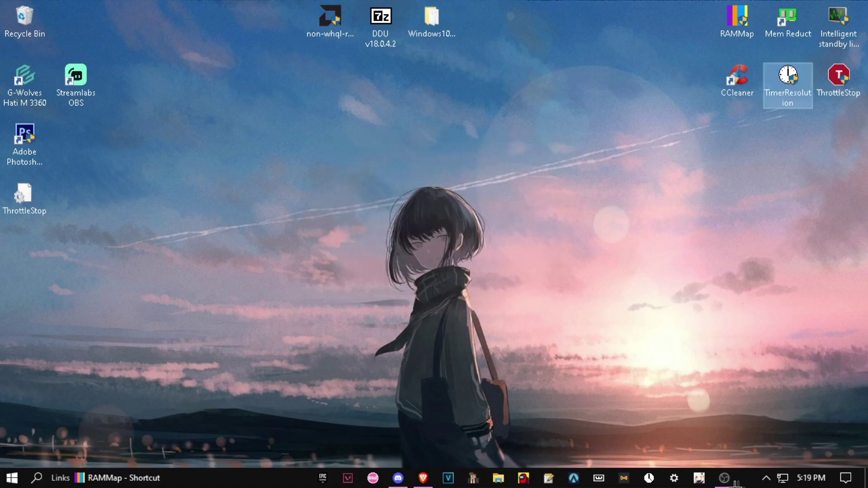
click(766, 478)
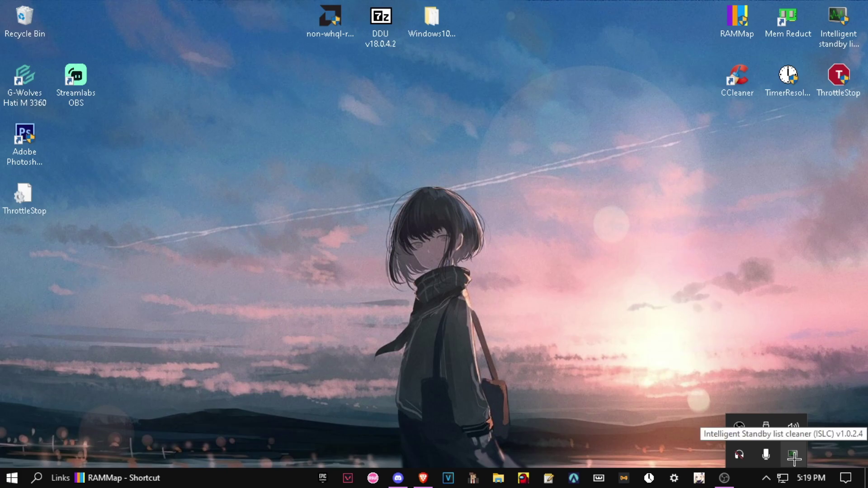
Reopen ISLC from the tray to check its 0.499 ms timer and 2 purges, then minimize it
click(794, 459)
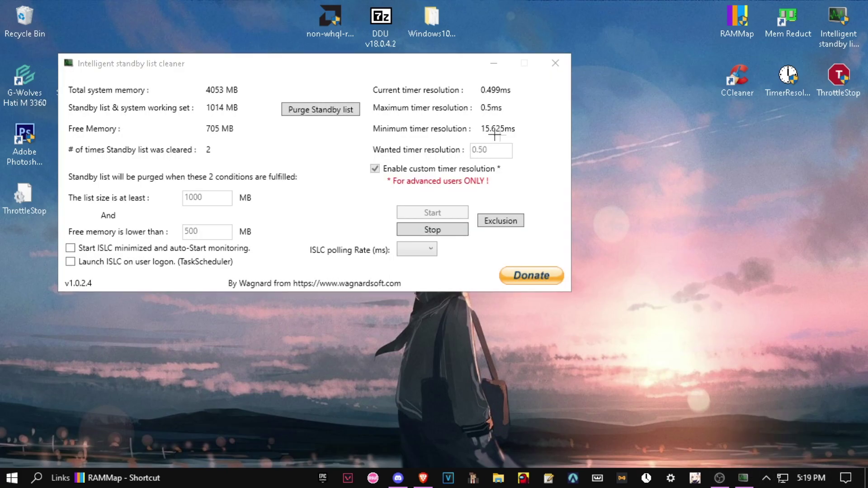
click(498, 63)
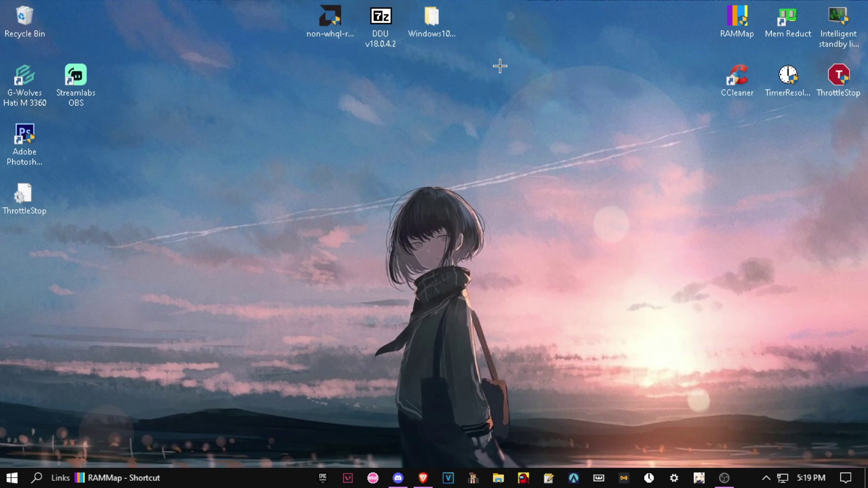
Review CCleaner's Free, Professional and Bundle plans in Brave, then minimize the browser
click(421, 481)
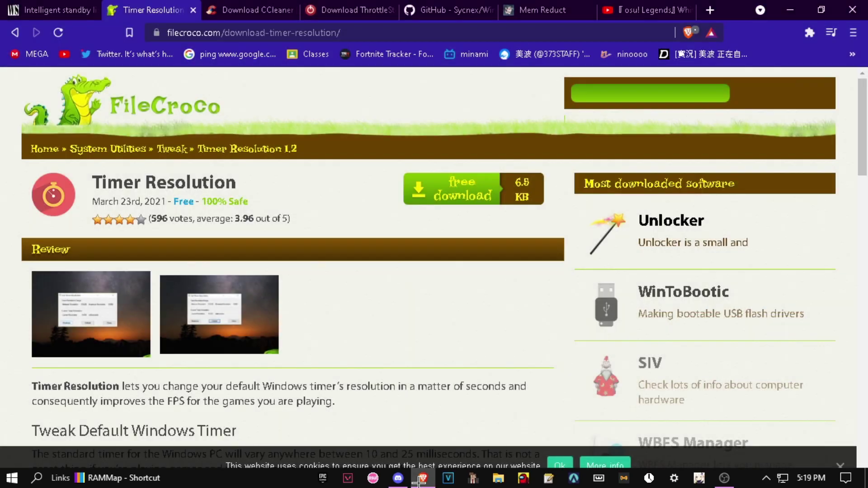
click(265, 7)
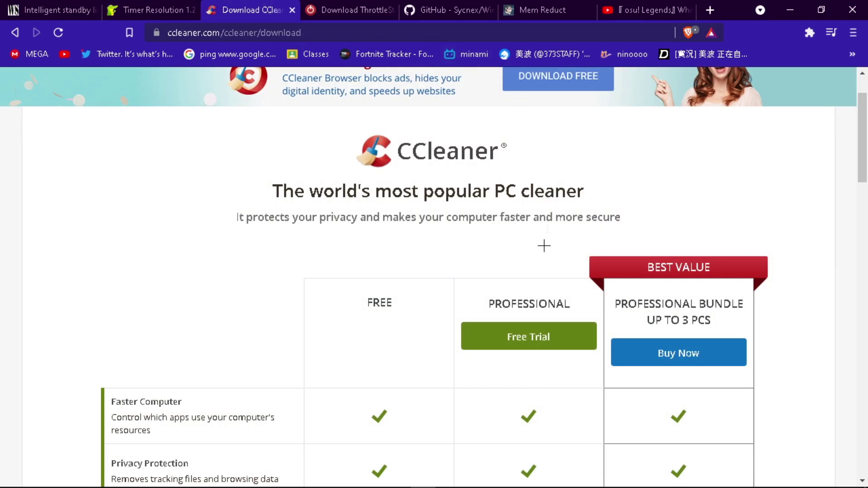
scroll(607, 205, up, 1)
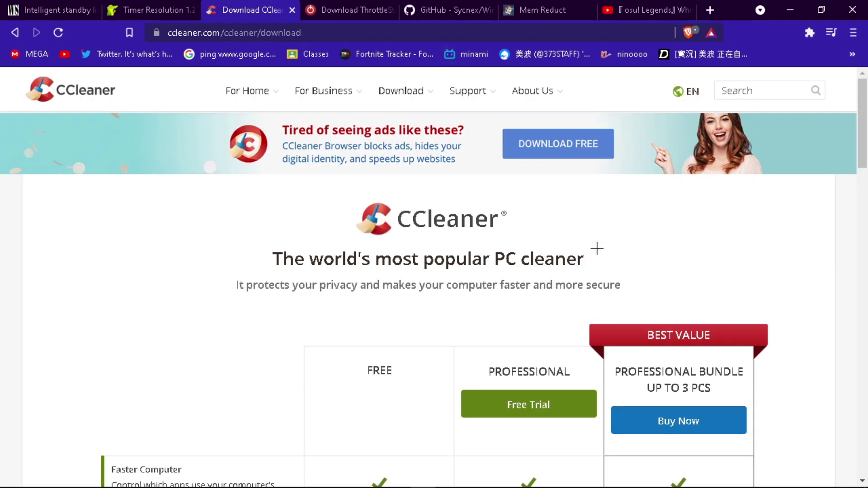
scroll(560, 188, down, 10)
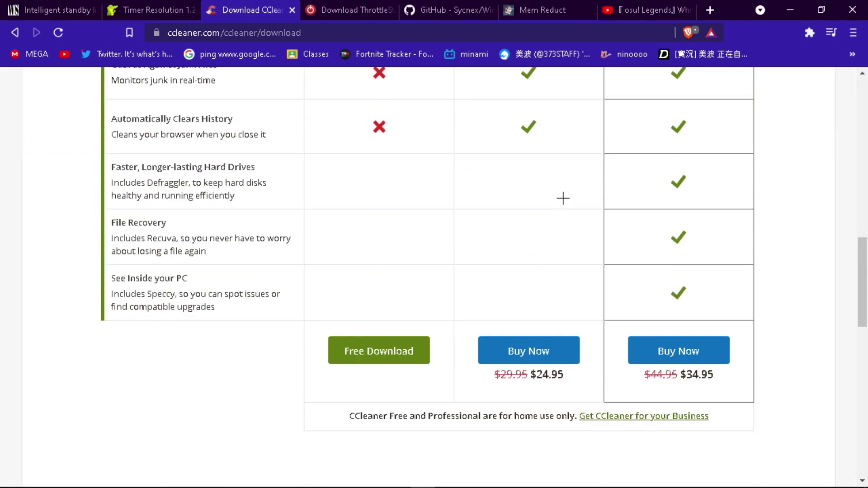
scroll(563, 198, down, 4)
scroll(557, 224, down, 3)
scroll(551, 249, down, 1)
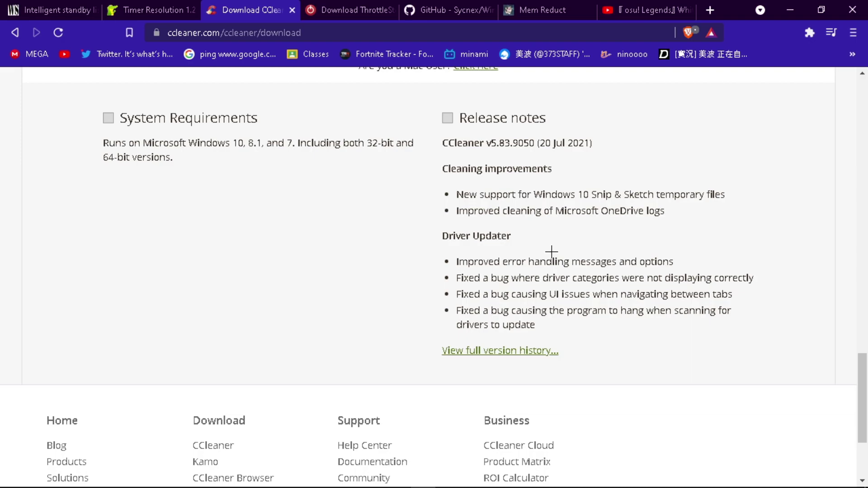
scroll(461, 215, down, 2)
scroll(425, 233, up, 5)
scroll(458, 236, up, 3)
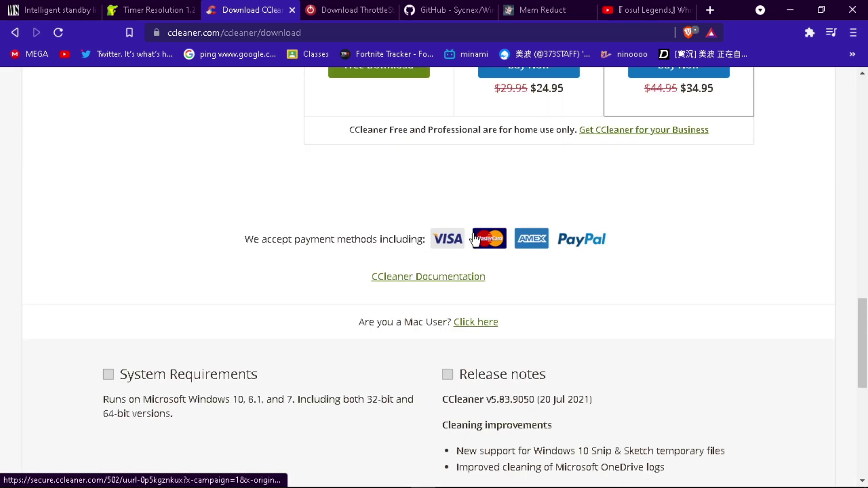
scroll(475, 240, up, 4)
scroll(479, 235, up, 3)
scroll(374, 301, down, 2)
scroll(370, 305, down, 1)
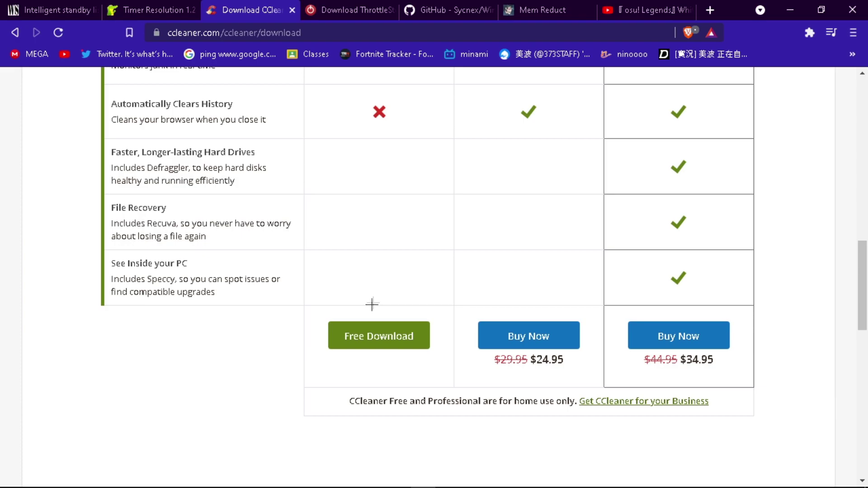
scroll(353, 331, up, 3)
scroll(394, 299, up, 6)
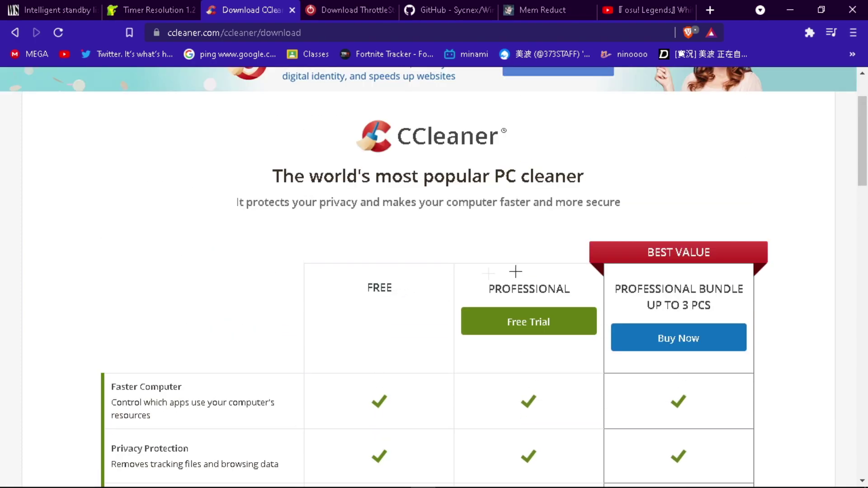
scroll(516, 271, up, 2)
click(790, 10)
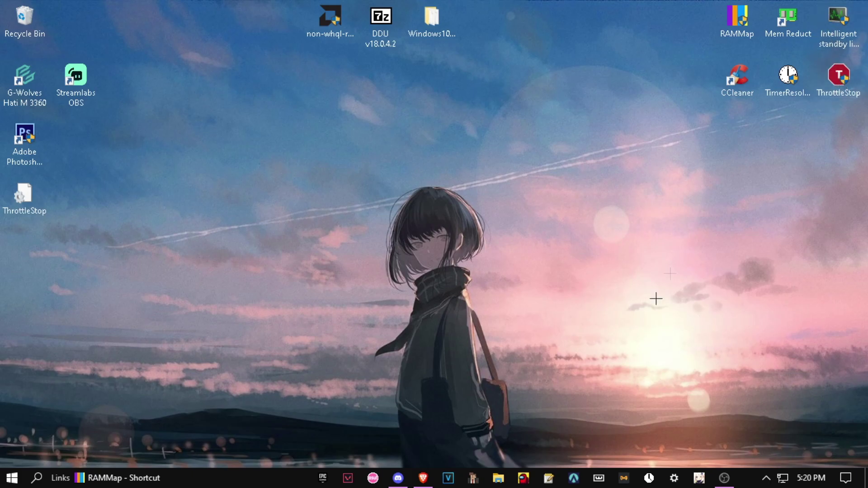
Launch CCleaner and dismiss its trial upgrade offer and notification
double_click(732, 89)
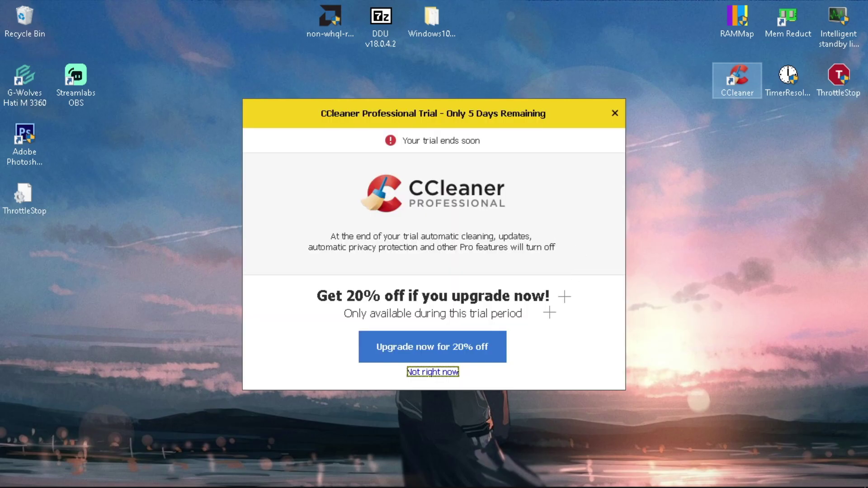
click(432, 373)
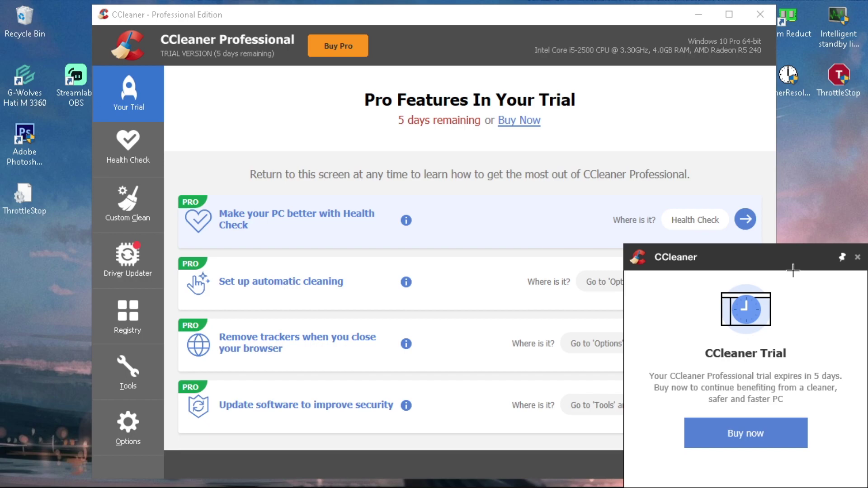
click(857, 256)
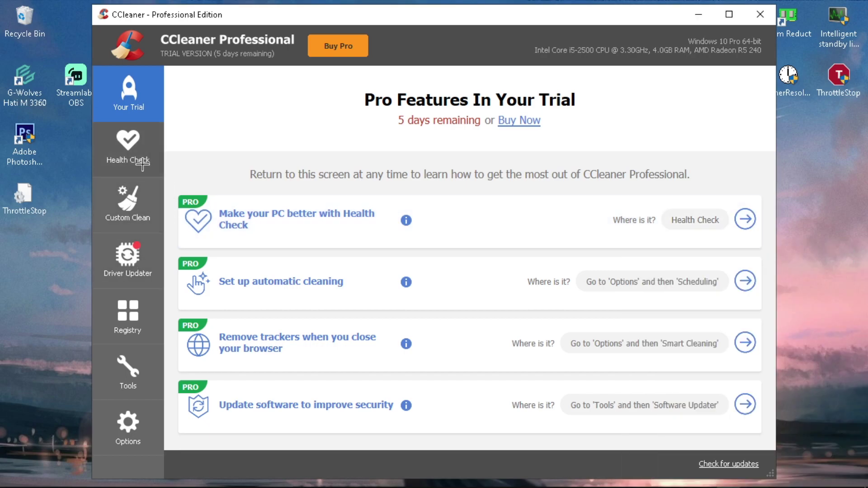
Start a Health Check past the intro pages, closing Brave so analysis begins
click(134, 155)
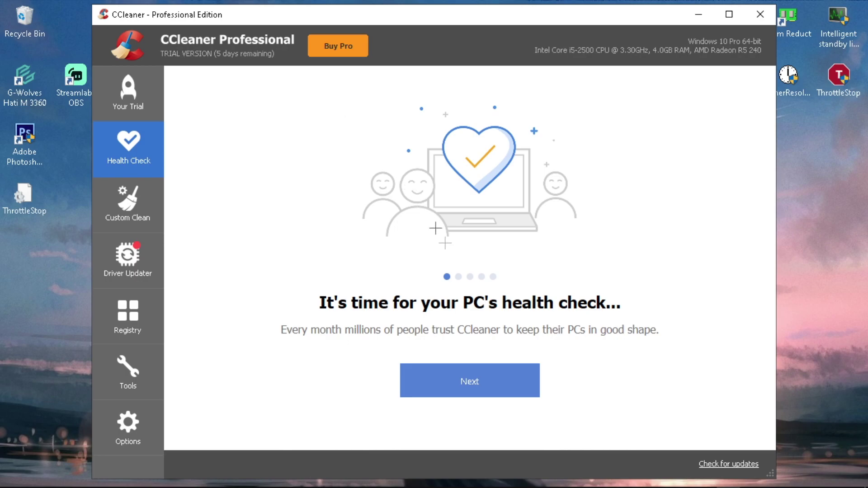
click(521, 375)
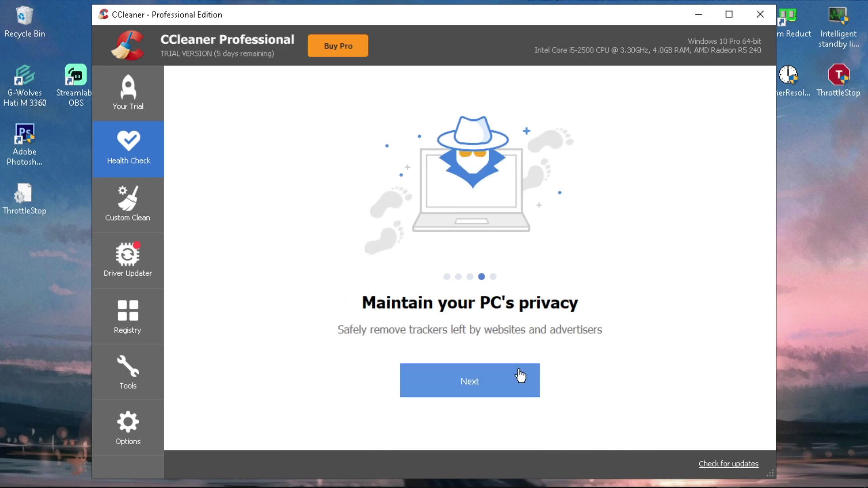
click(521, 375)
click(522, 376)
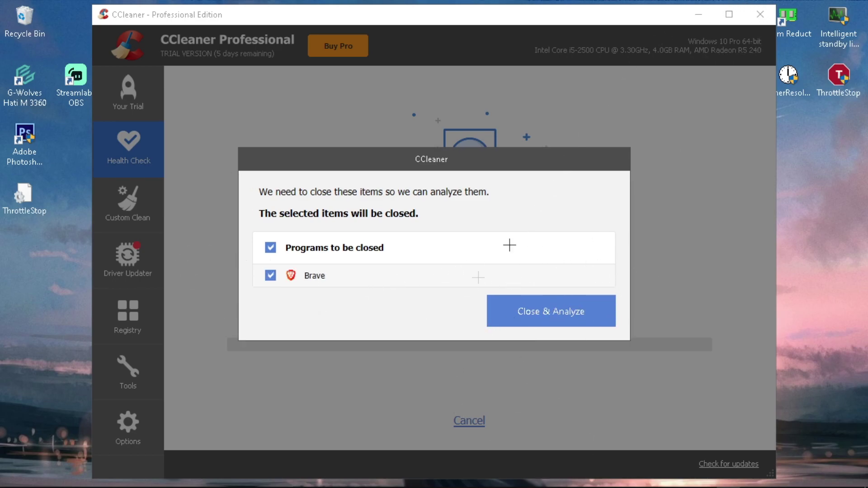
click(573, 313)
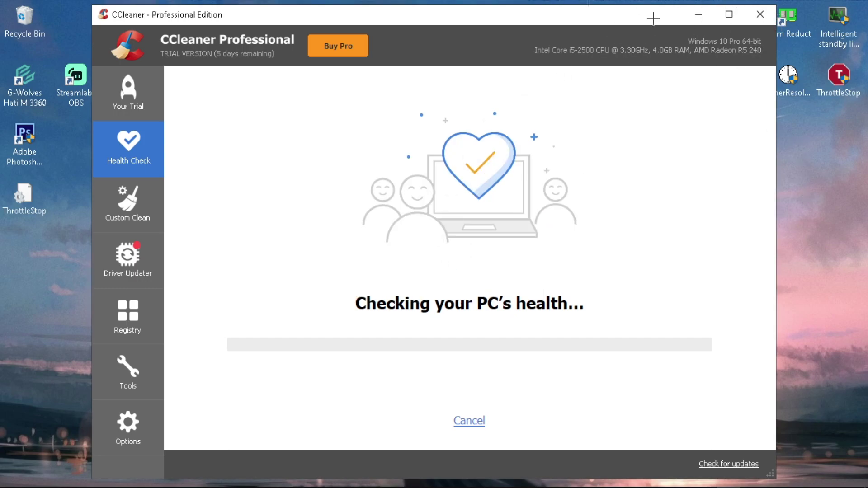
Close CCleaner and download Sycnex's Windows10Debloater repository from GitHub as a ZIP
click(761, 14)
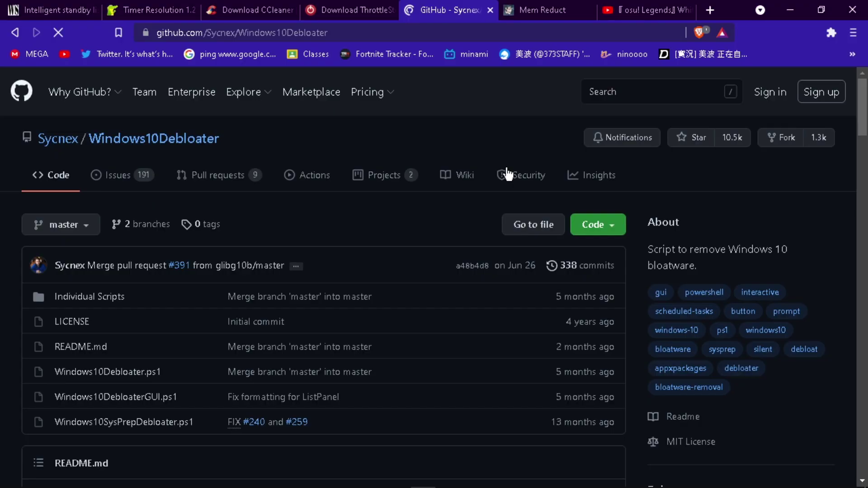
click(549, 228)
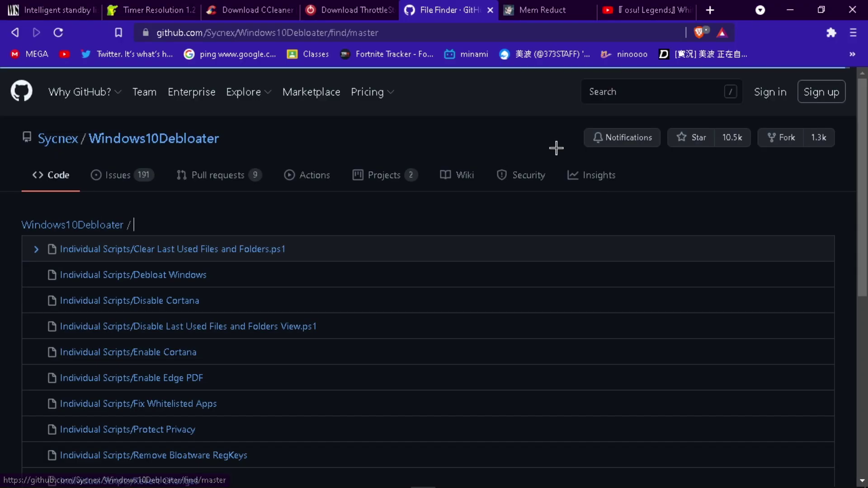
click(15, 33)
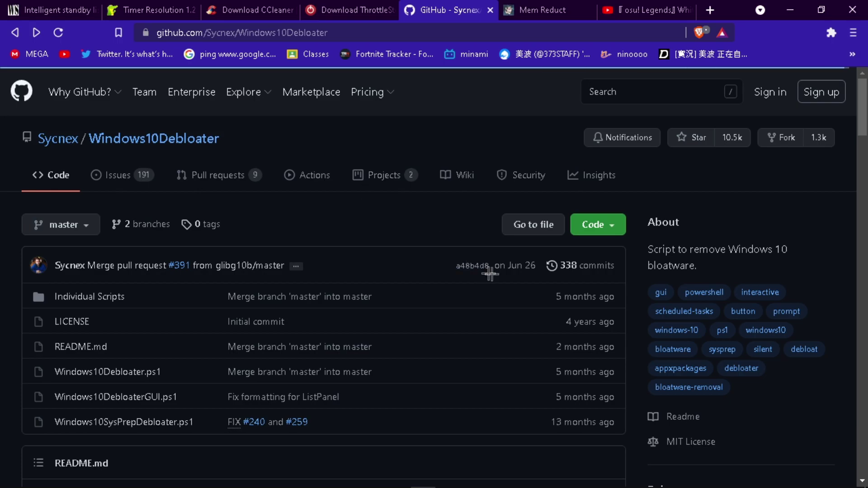
click(584, 231)
click(409, 197)
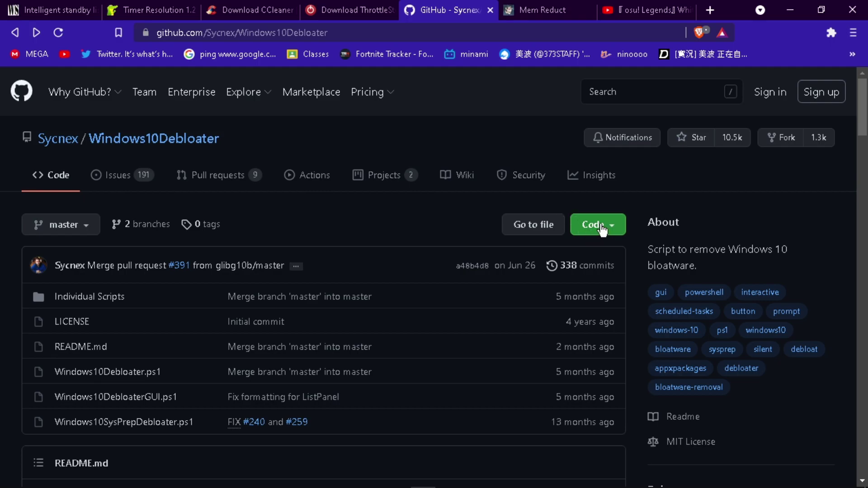
click(600, 225)
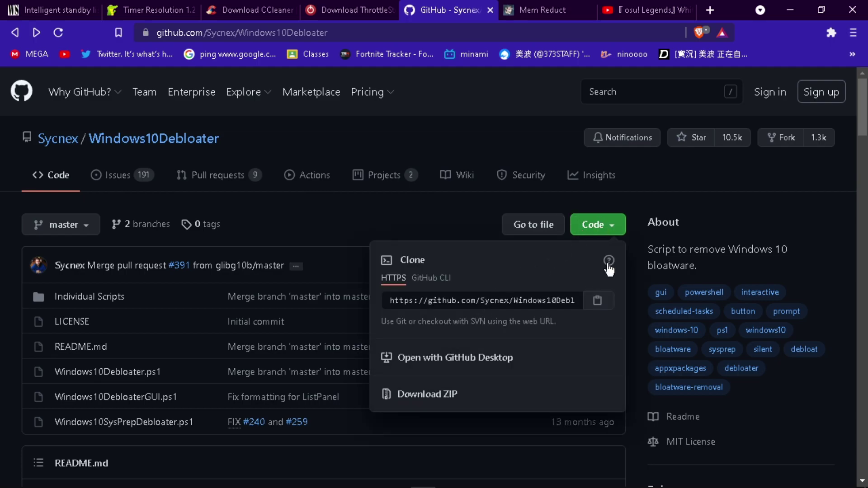
click(609, 230)
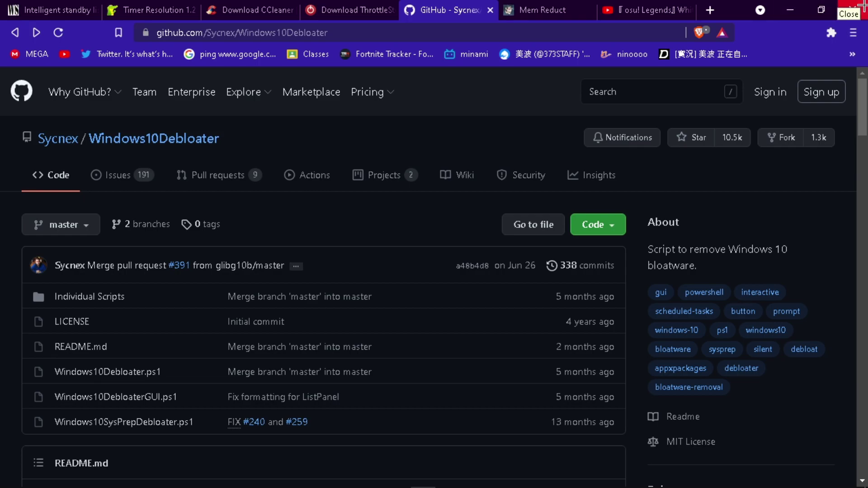
Set Brave to start on the New Tab page, disable hardware acceleration, and close Brave
click(853, 33)
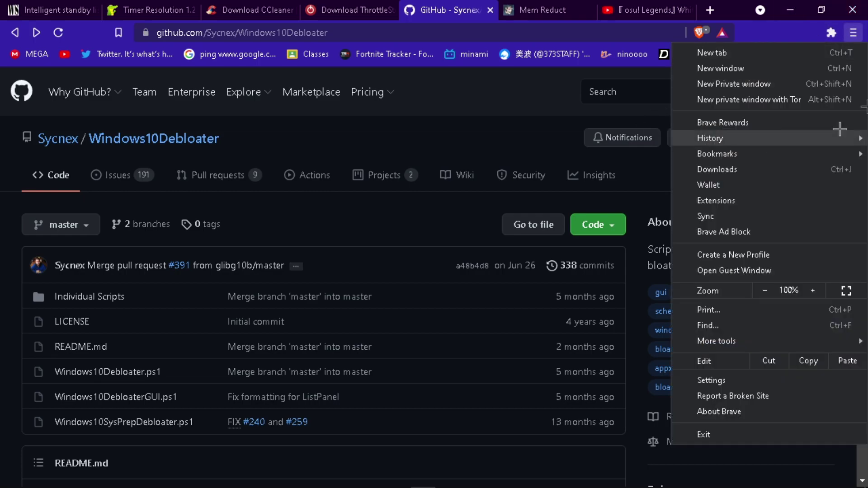
key(Escape)
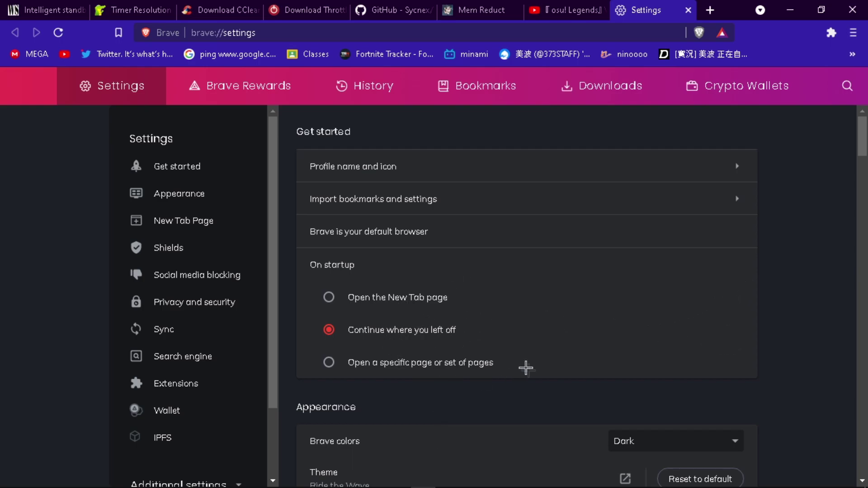
click(401, 299)
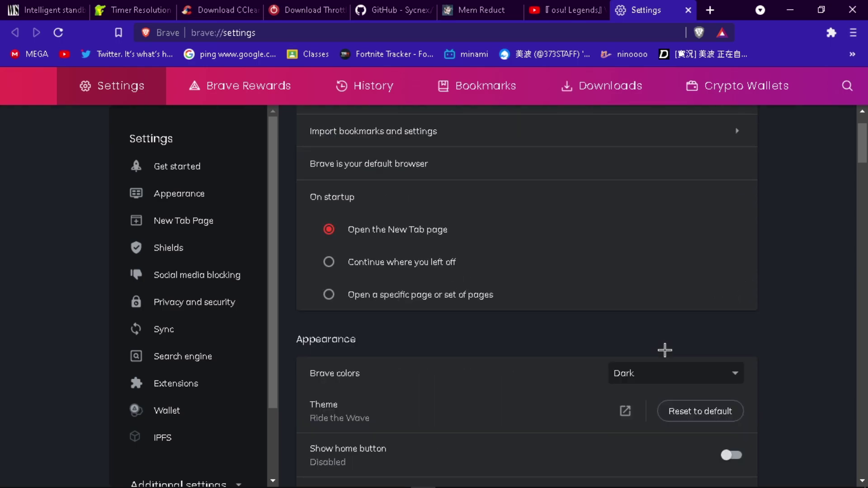
scroll(665, 350, down, 10)
scroll(694, 275, down, 15)
scroll(568, 411, down, 15)
scroll(548, 412, down, 5)
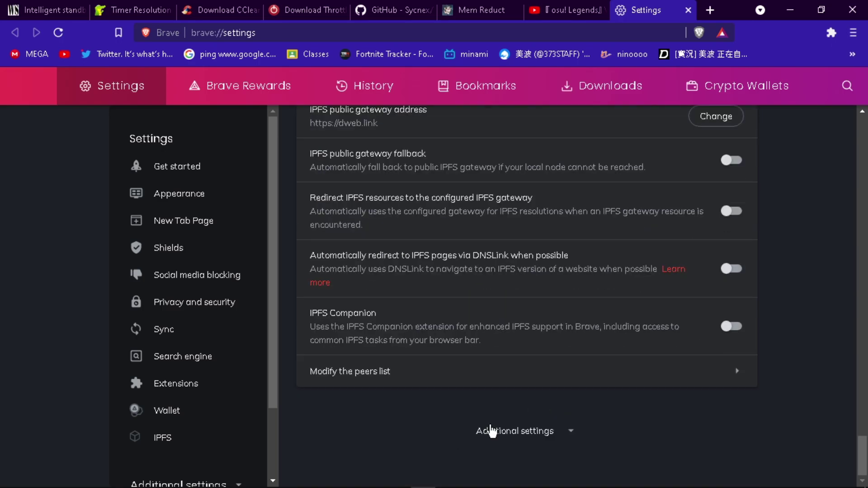
click(491, 432)
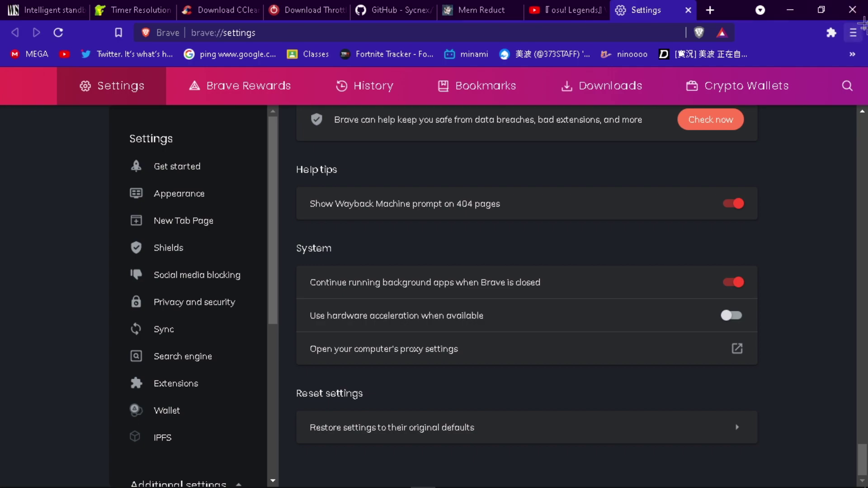
click(853, 10)
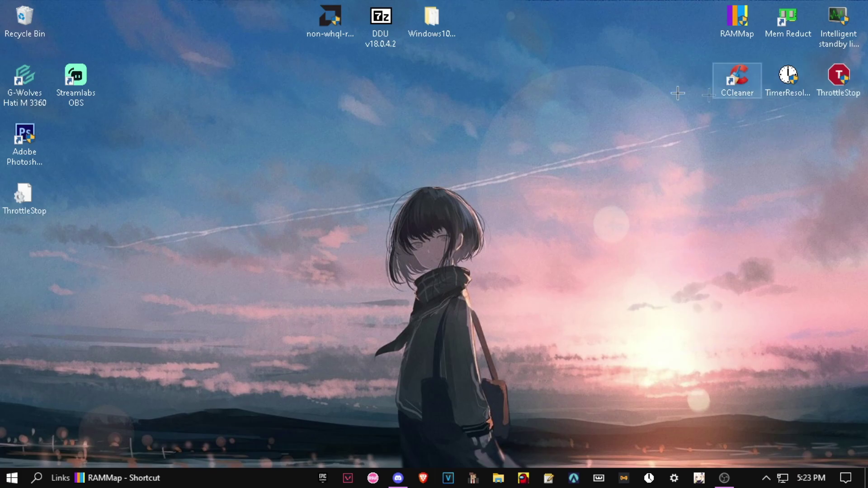
click(448, 26)
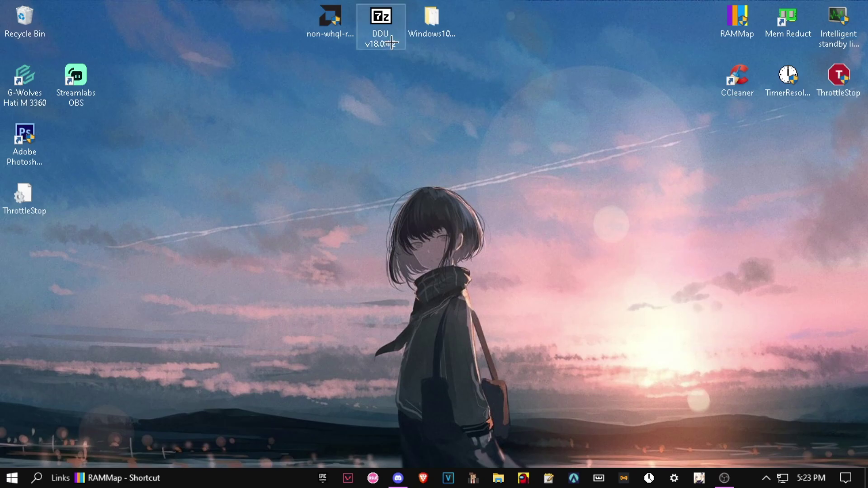
click(439, 27)
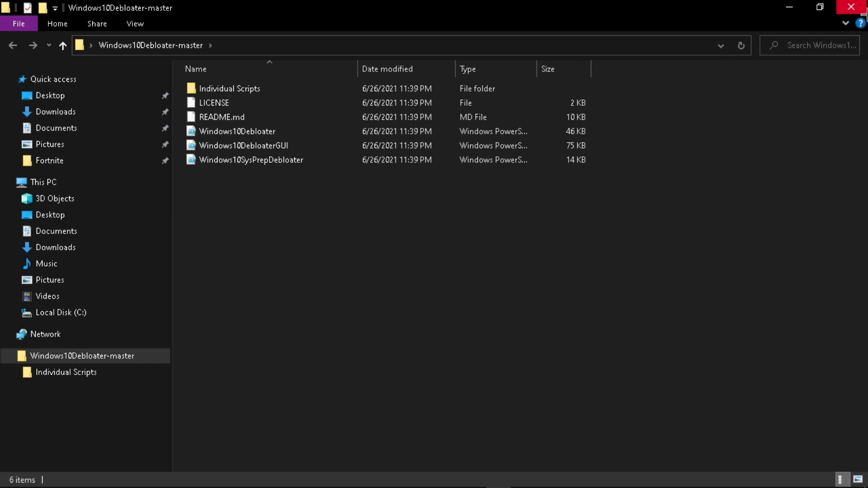
click(851, 7)
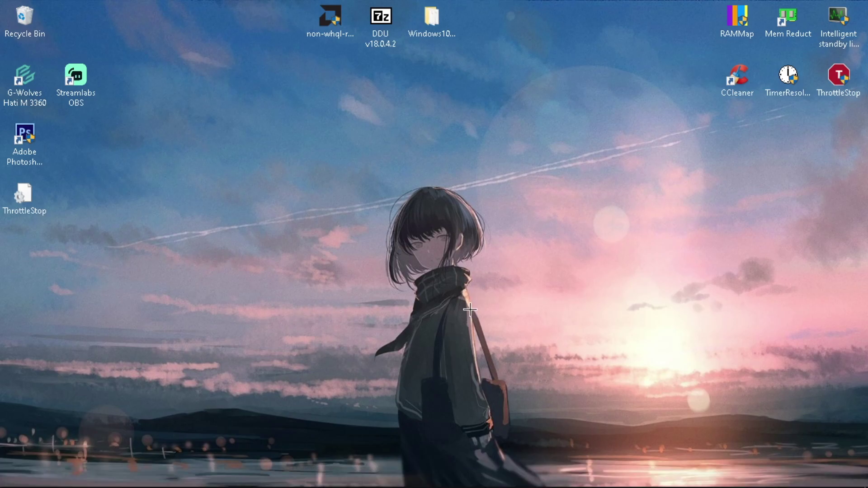
key(super)
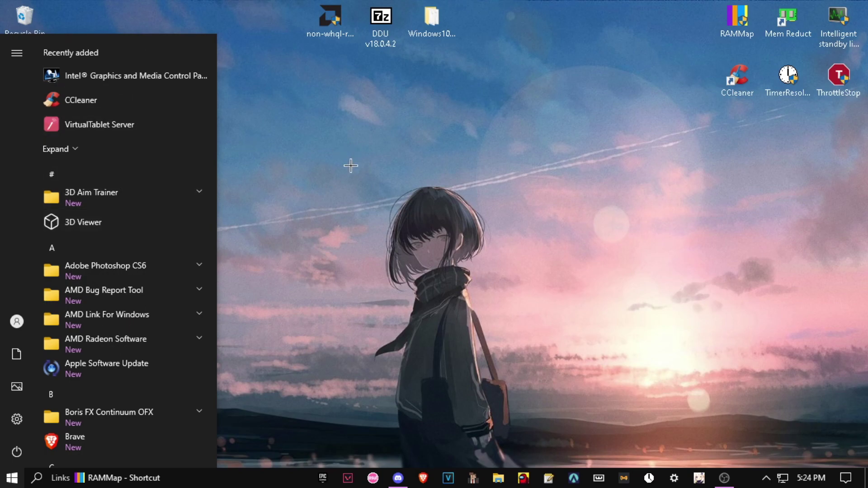
click(350, 166)
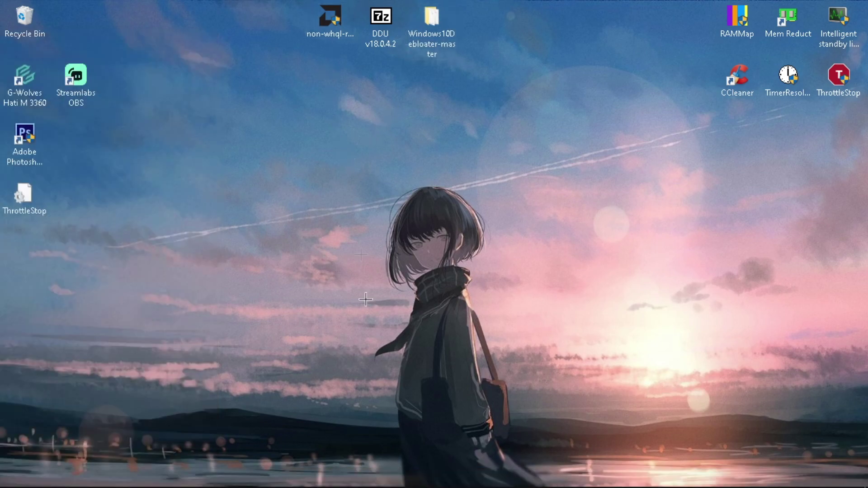